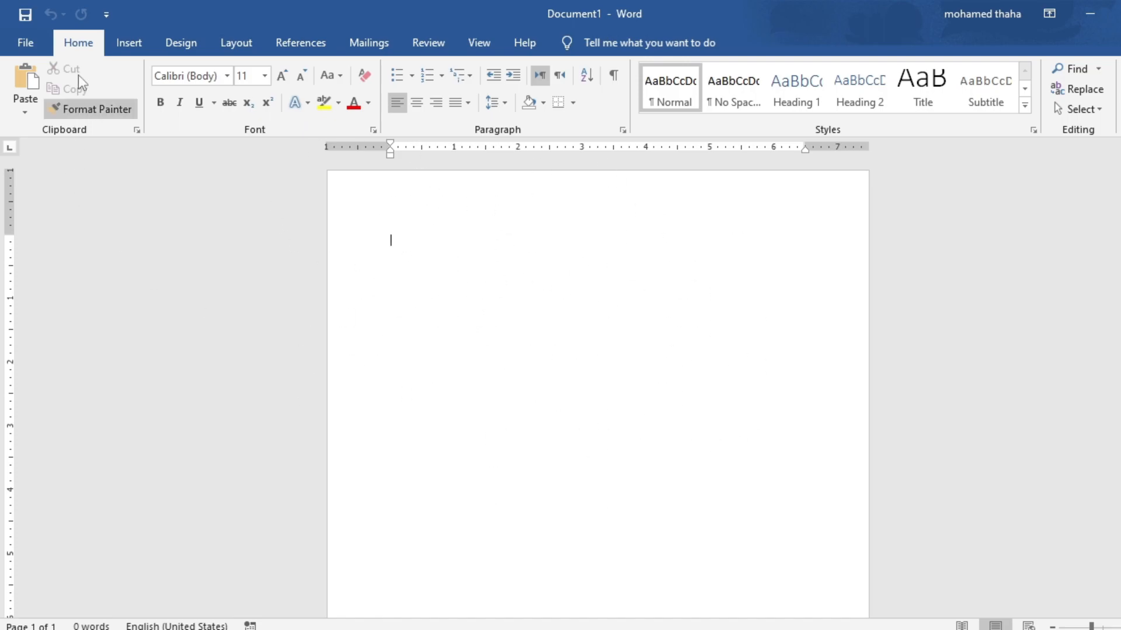
Step: Draw a rectangle about 4.37" wide and 2.36" high near the top of the page
left_click(135, 44)
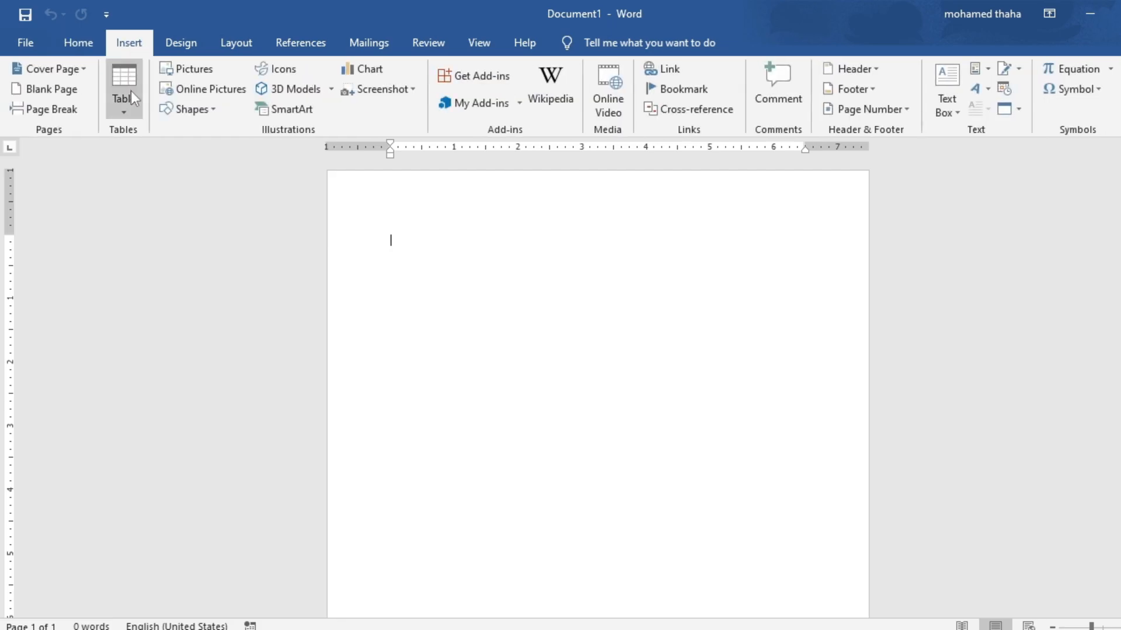
left_click(184, 110)
left_click(218, 151)
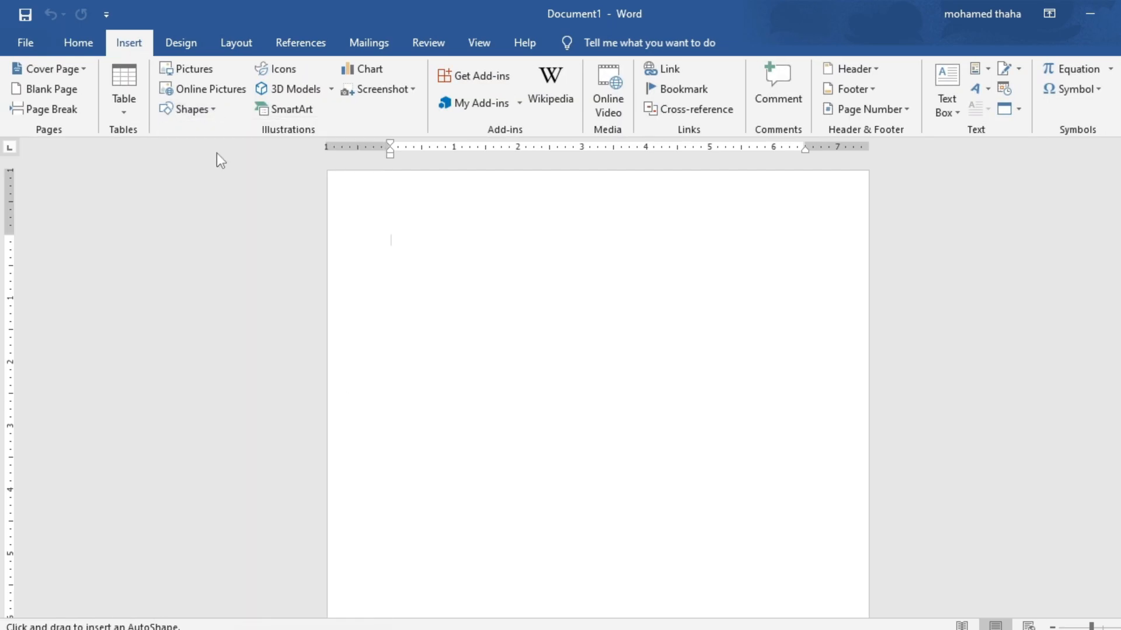
left_click_drag(425, 265, 692, 402)
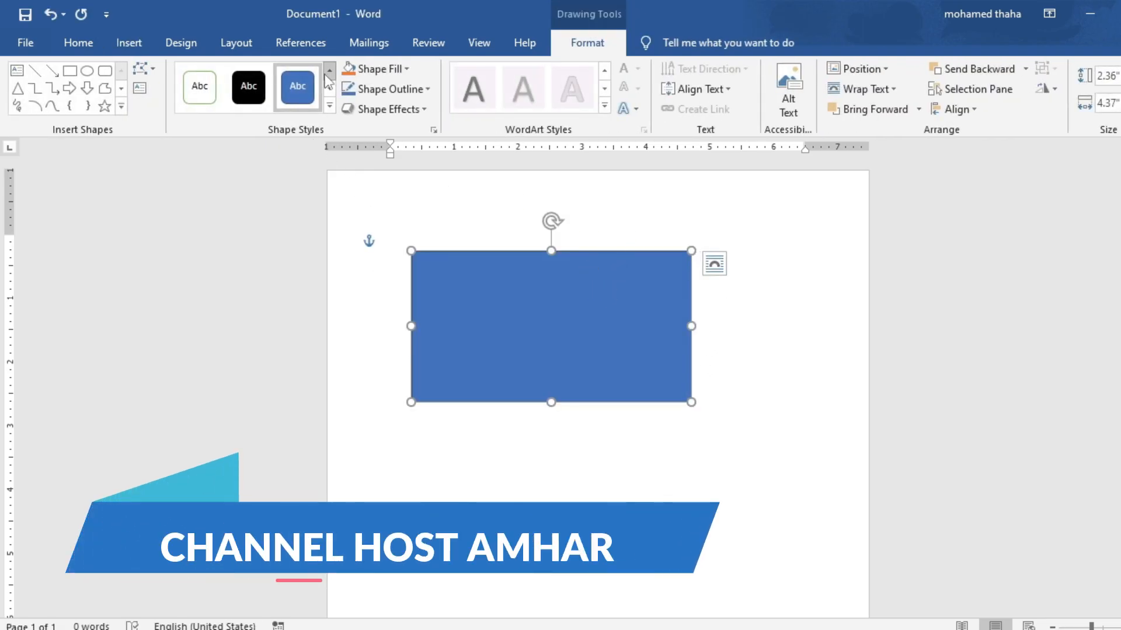
Step: Draw a triangle about 2.71" by 2.56" below the rectangle and a tall parallelogram about 2.1" by 3.36" beside it
left_click(130, 42)
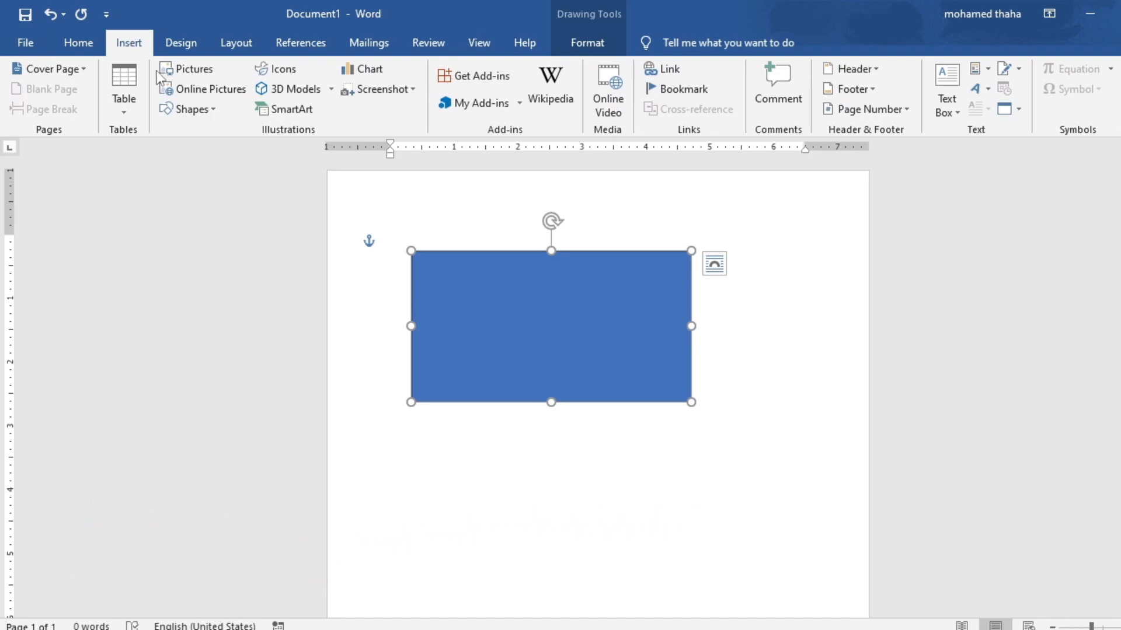
left_click(184, 109)
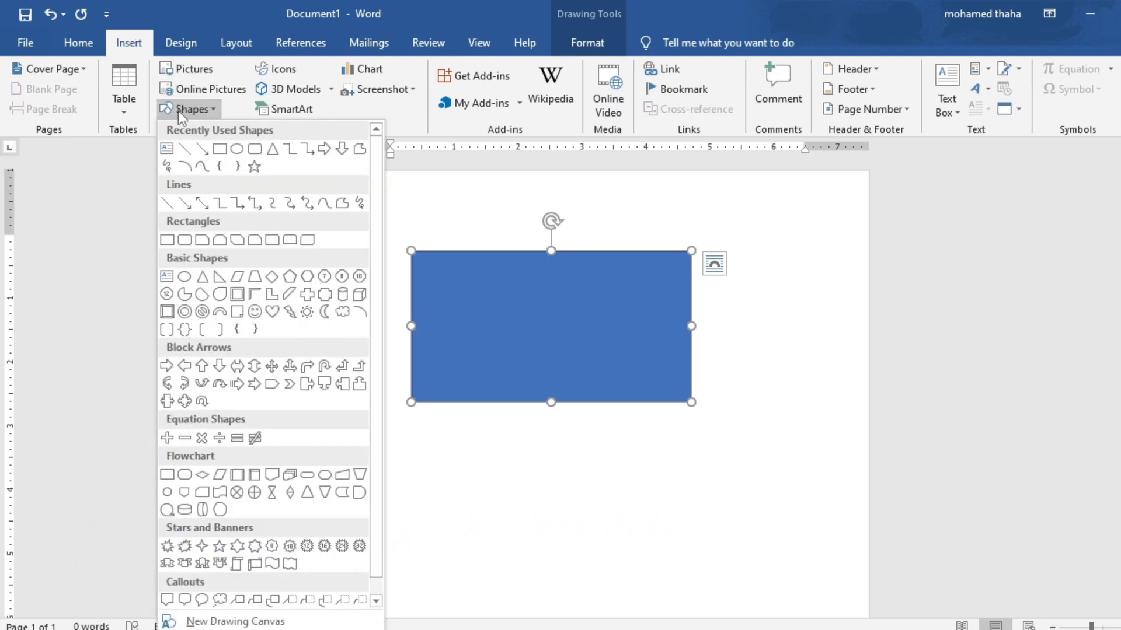
left_click(272, 149)
left_click_drag(517, 440, 652, 606)
scroll(516, 453, "down", 1)
left_click_drag(517, 453, 434, 448)
left_click_drag(753, 467, 718, 492)
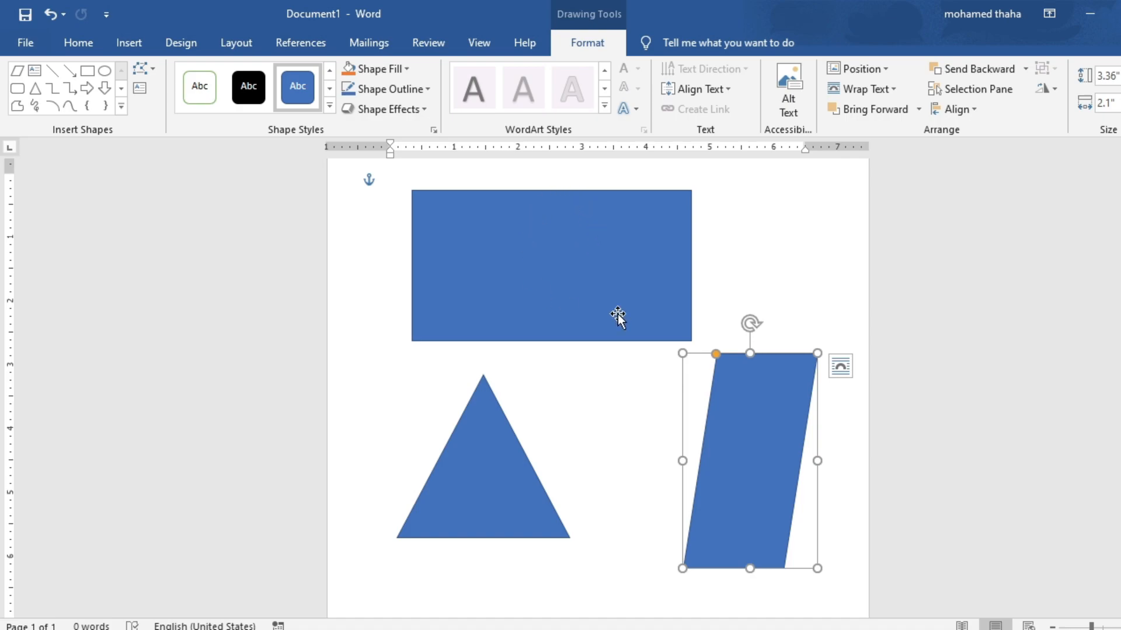
Step: Fill the rectangle with the dark gold theme color
left_click(501, 327)
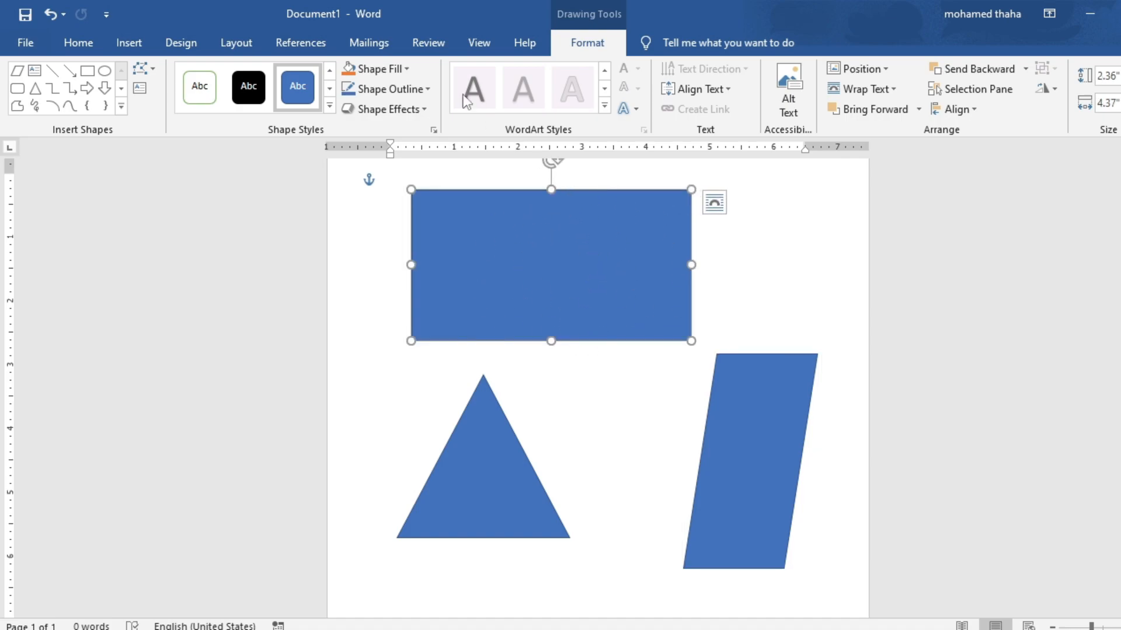
left_click(379, 69)
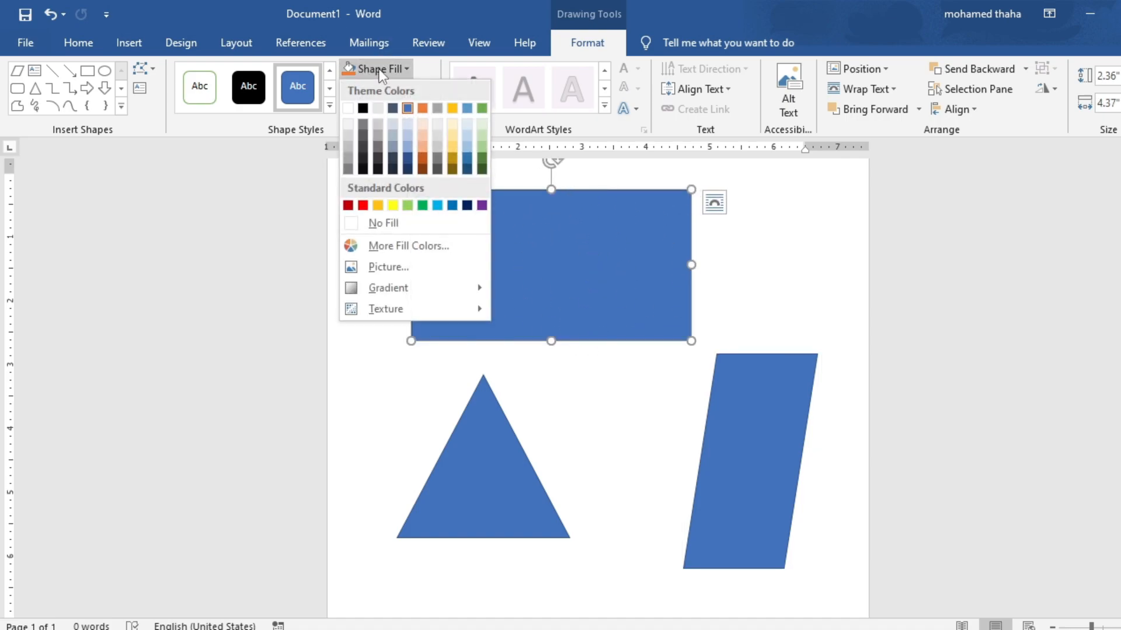
left_click(451, 158)
Step: Fill the triangle with red and the parallelogram with dark green, and shift the parallelogram slightly up and to the right
key("Tab")
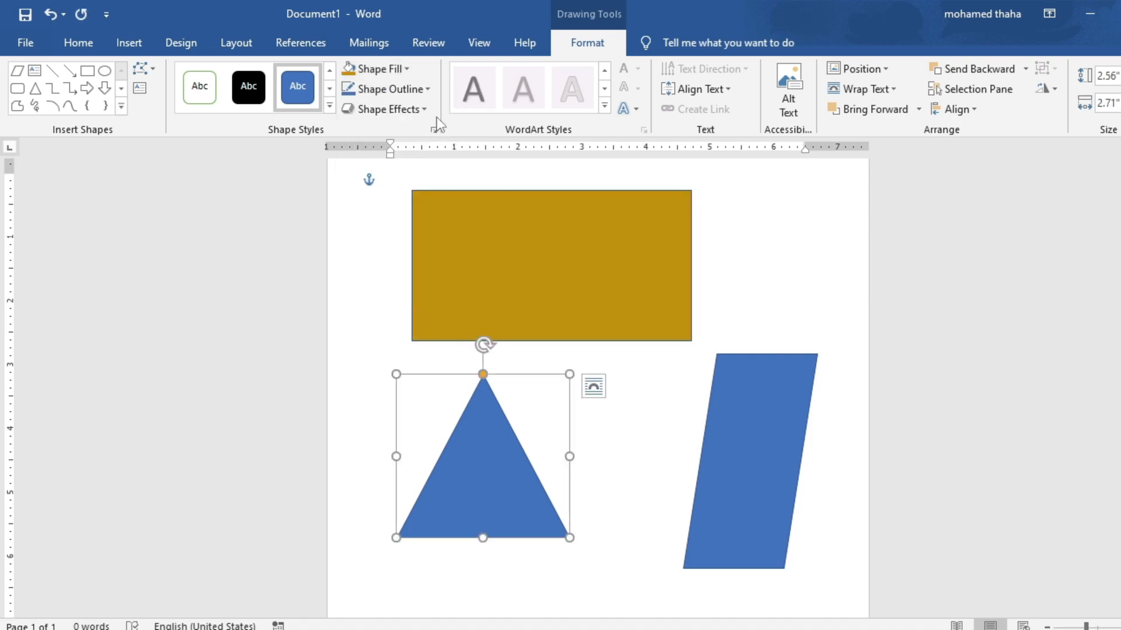
left_click(377, 68)
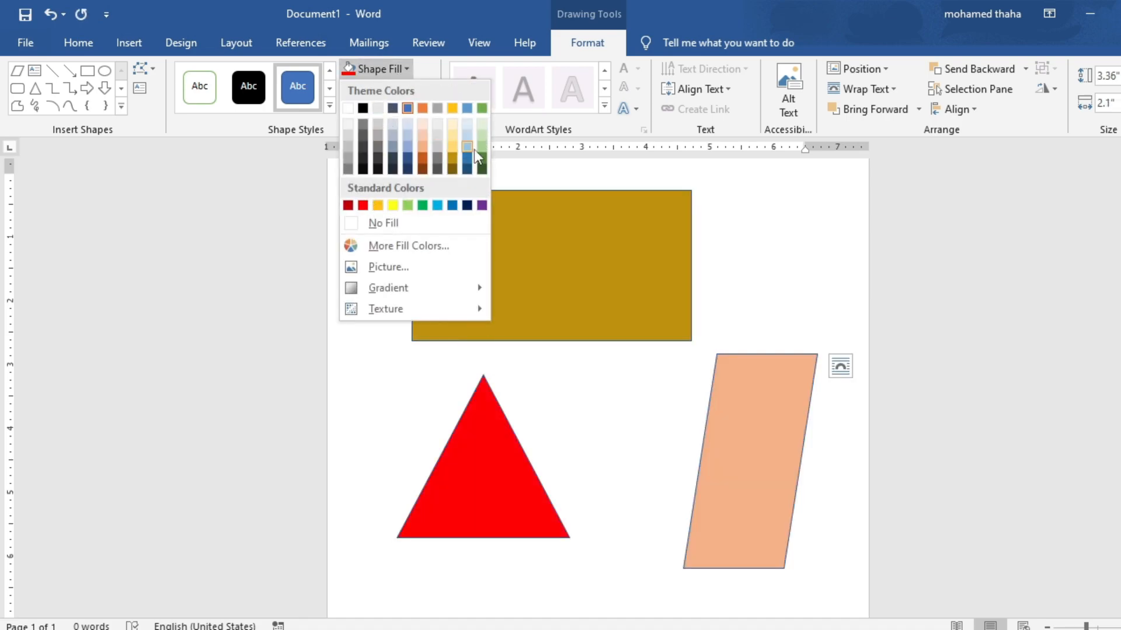
left_click(481, 156)
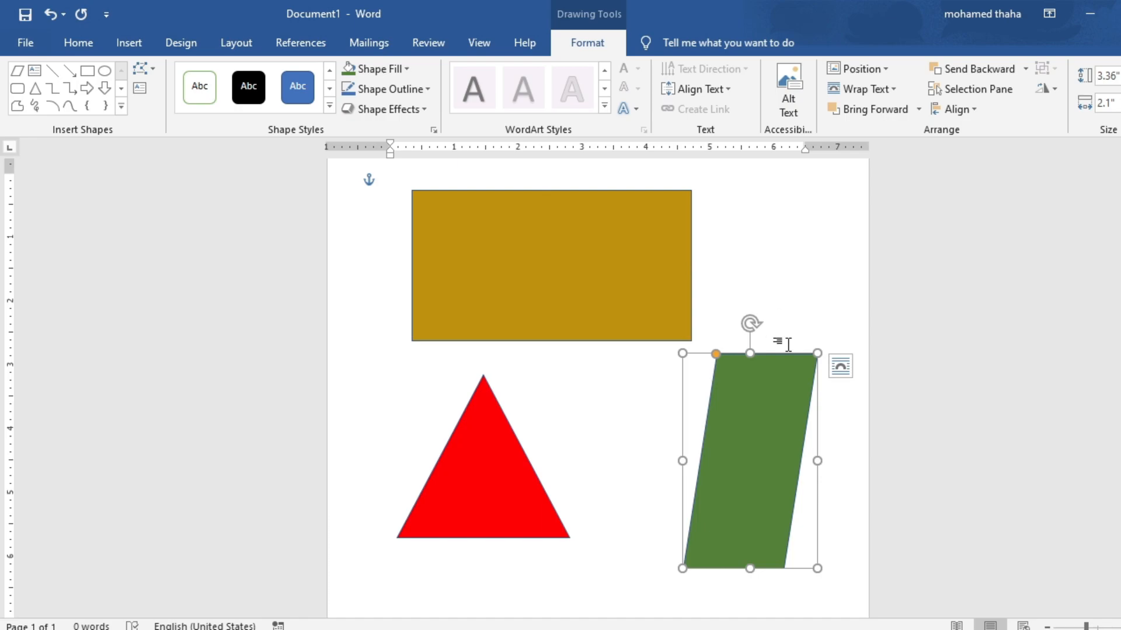
mouse_move(762, 399)
left_mouse_down()
mouse_move(768, 368)
mouse_move(771, 386)
left_mouse_up()
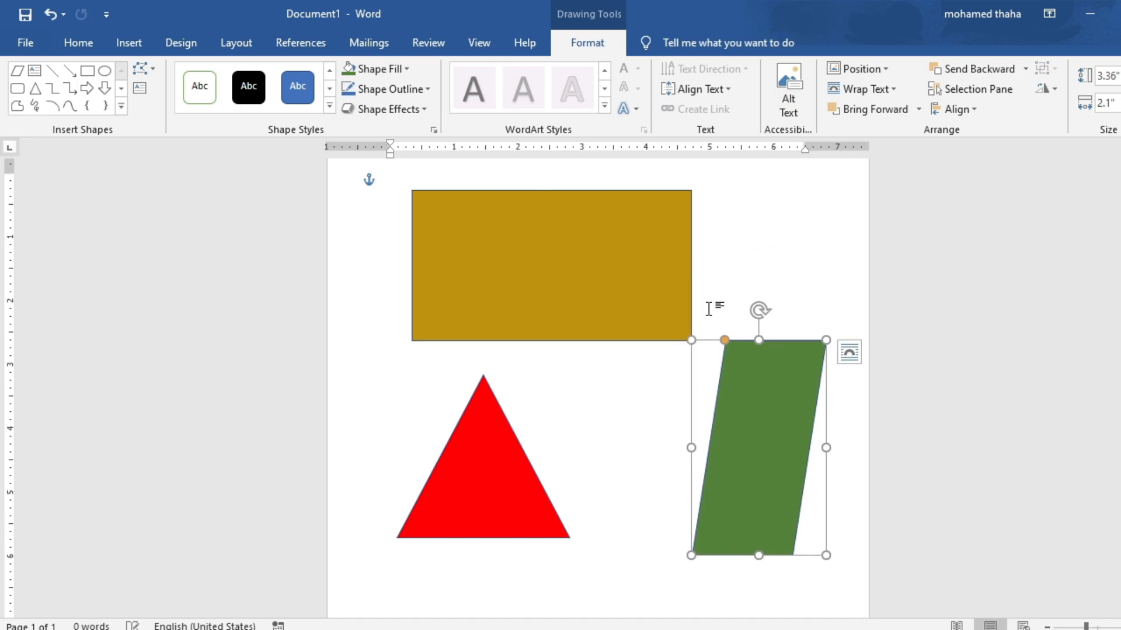
left_click(638, 229)
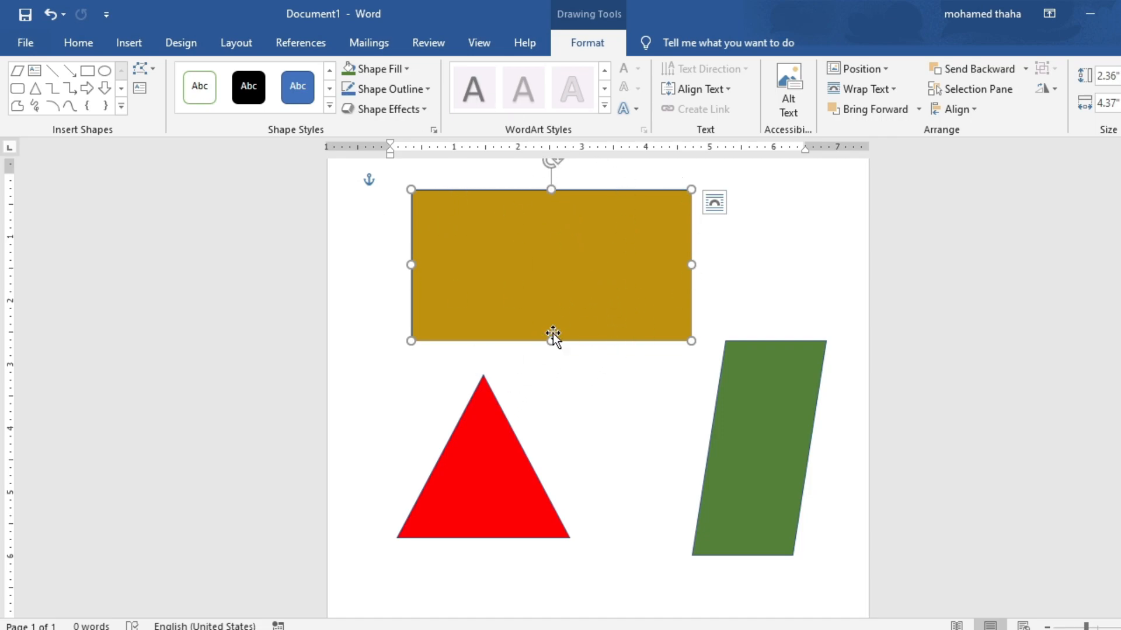
left_click(757, 418)
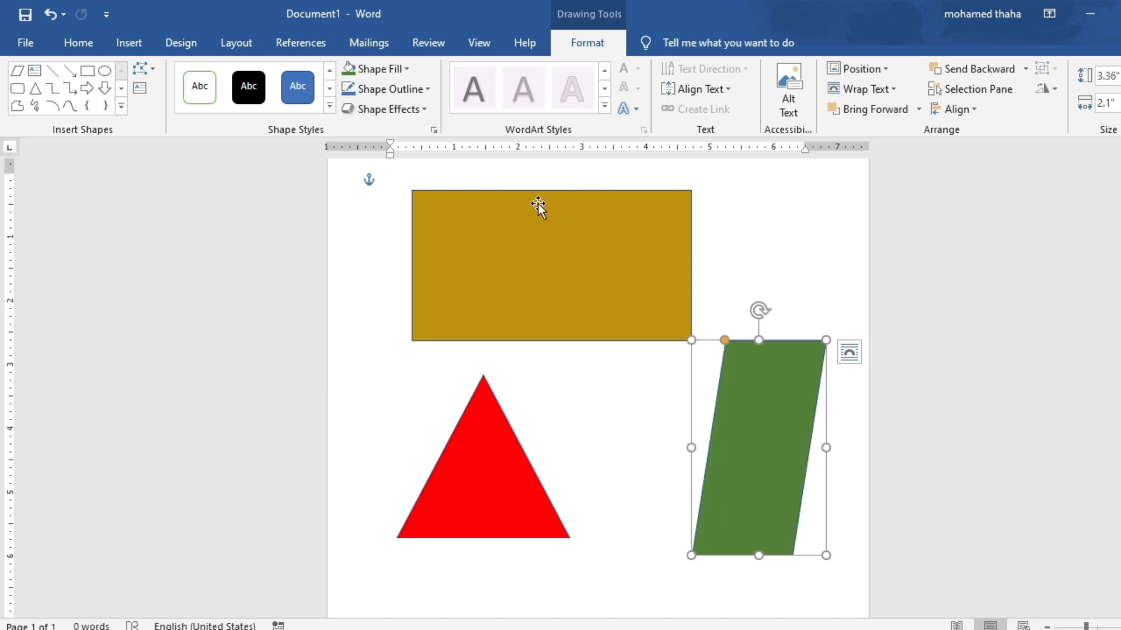
Step: Give the gold rectangle a custom green outline color with RGB 14, 148, 103
left_click(525, 209)
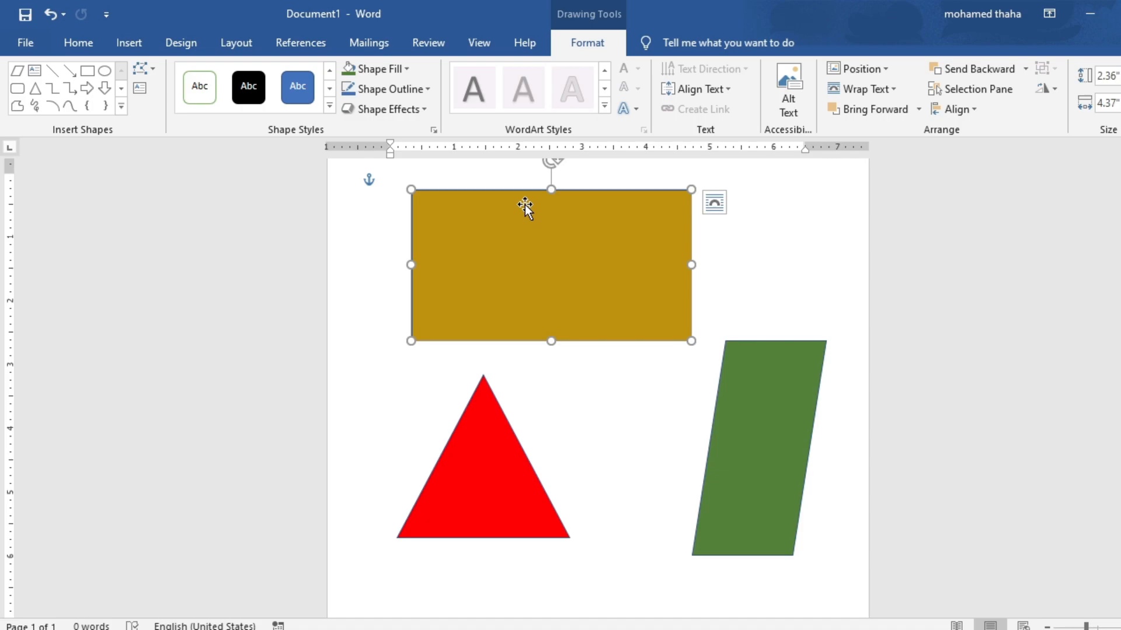
left_click(391, 90)
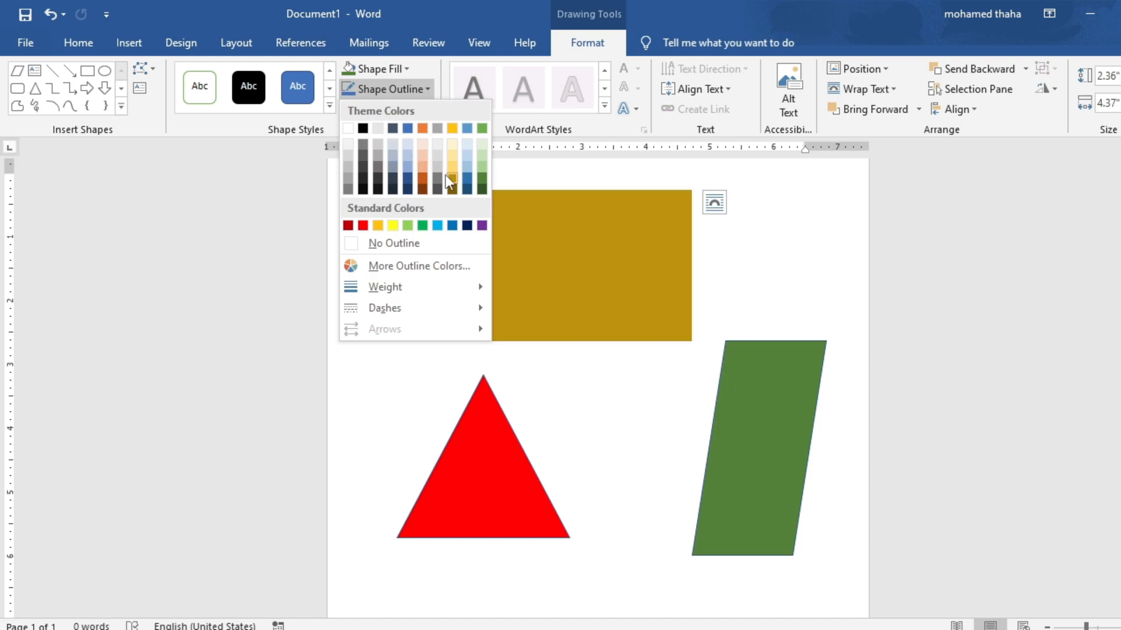
left_click(425, 269)
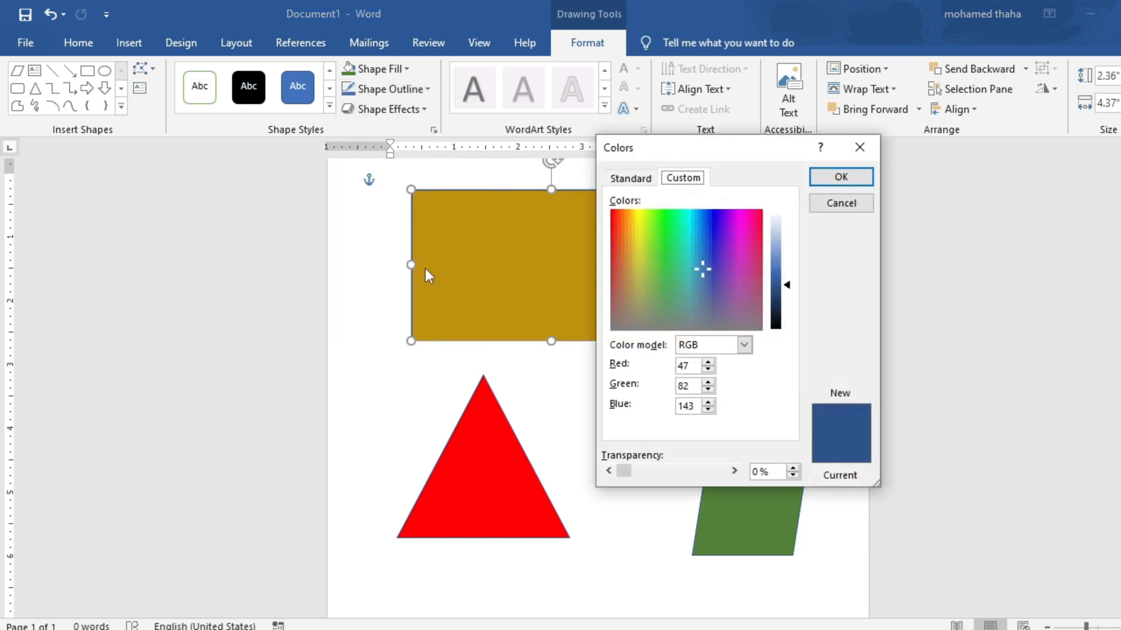
mouse_move(684, 251)
left_mouse_down()
mouse_move(683, 241)
mouse_move(685, 280)
mouse_move(678, 234)
left_mouse_up()
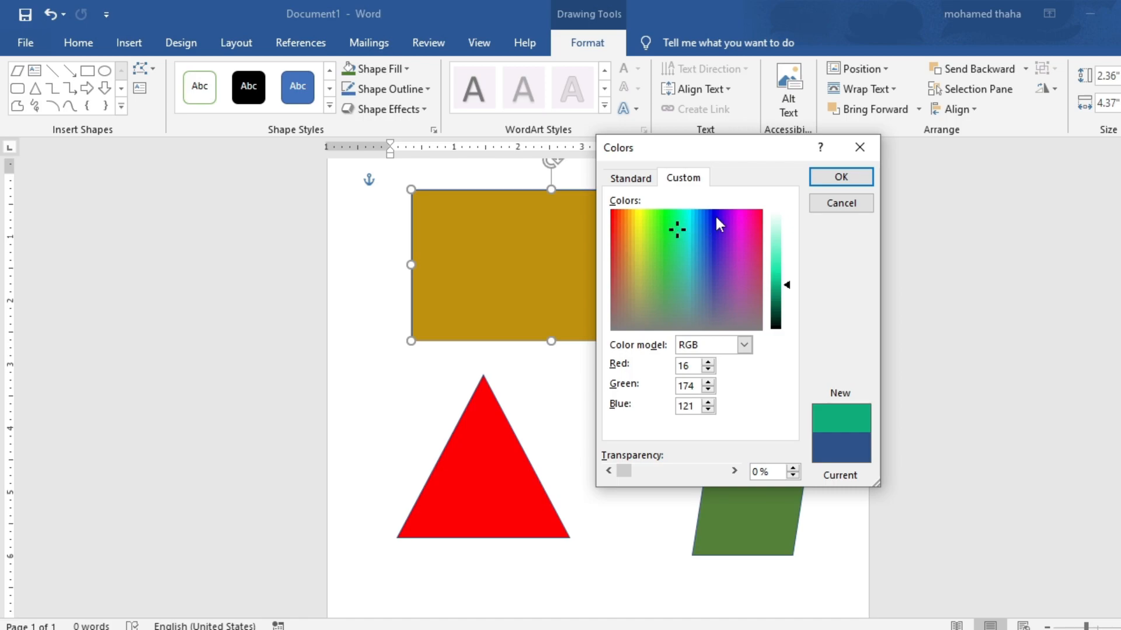
left_click_drag(788, 285, 787, 292)
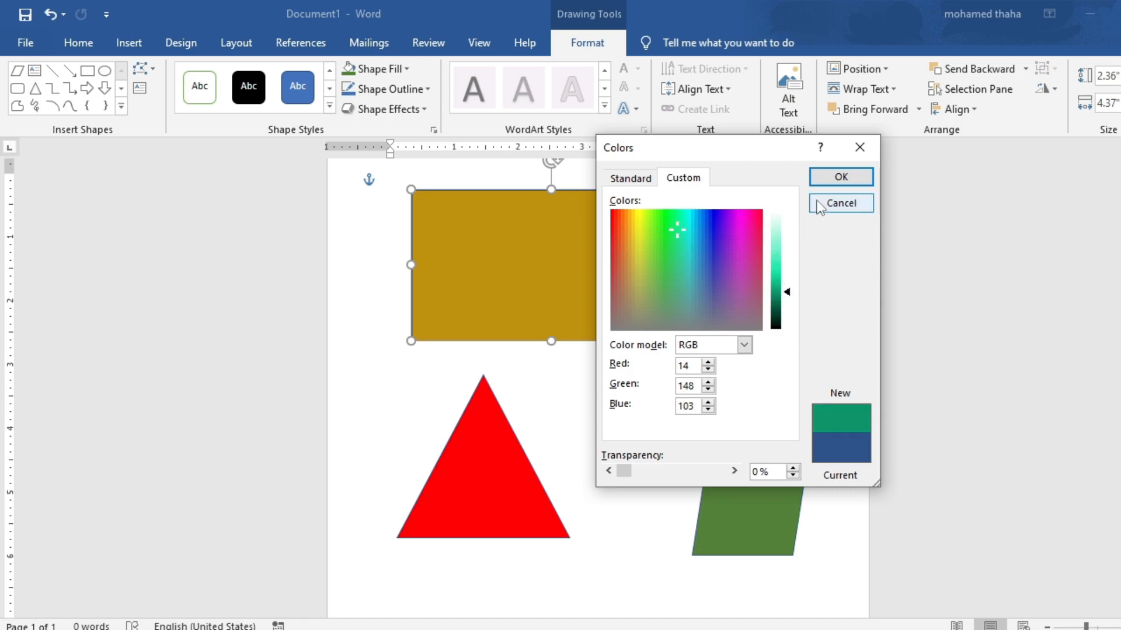
left_click(843, 176)
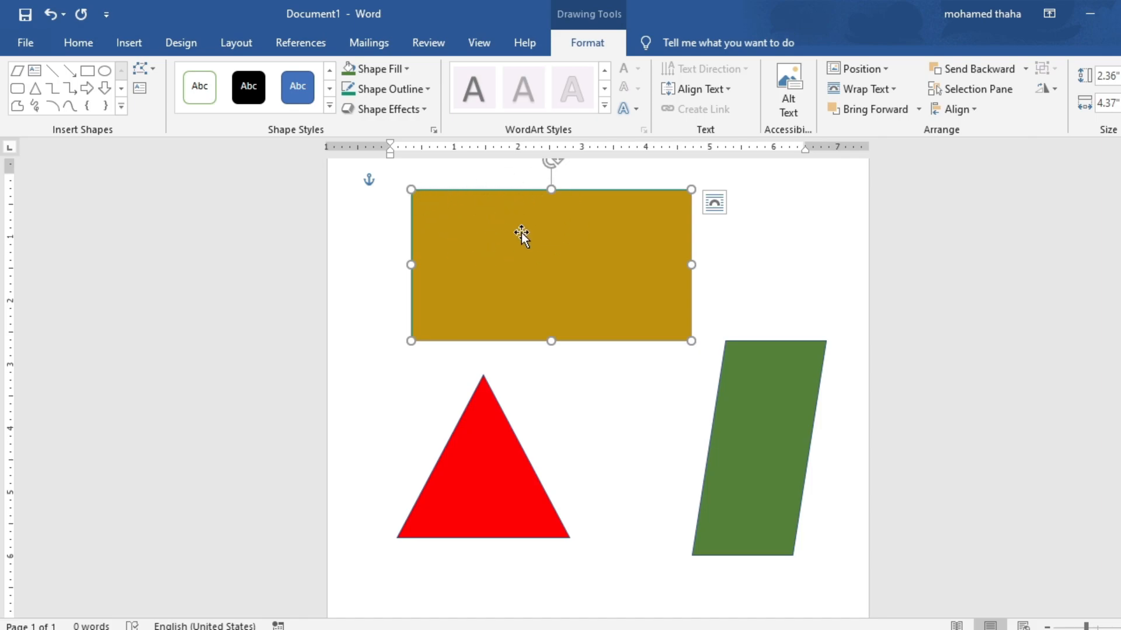
Step: Increase the outline weight of the gold rectangle and move it slightly up and to the right
left_click(762, 376)
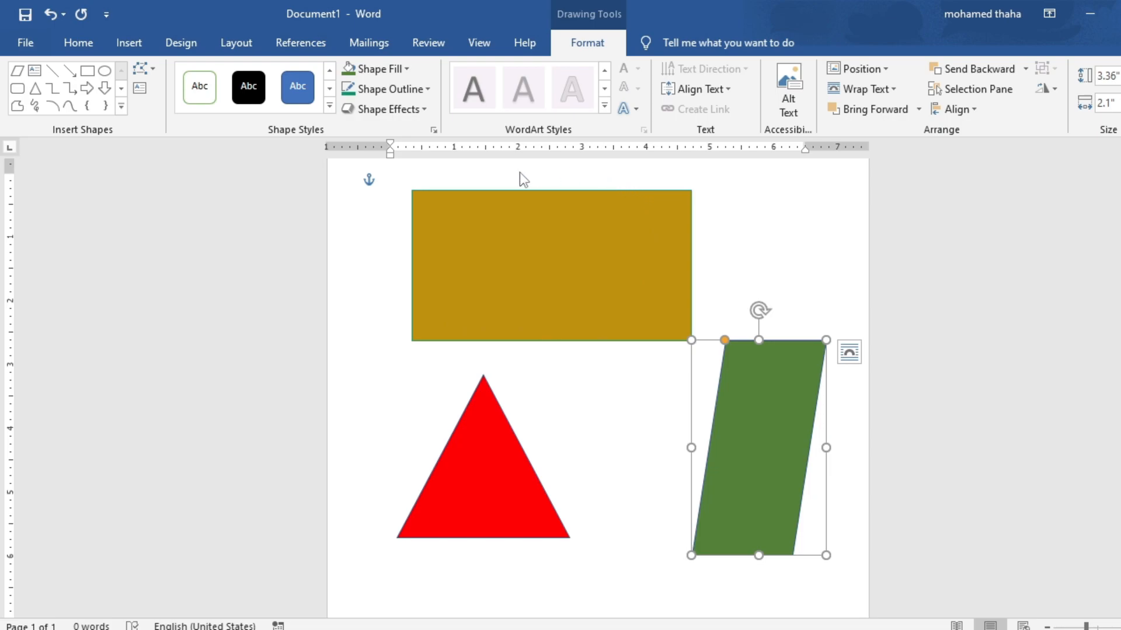
left_click(547, 248)
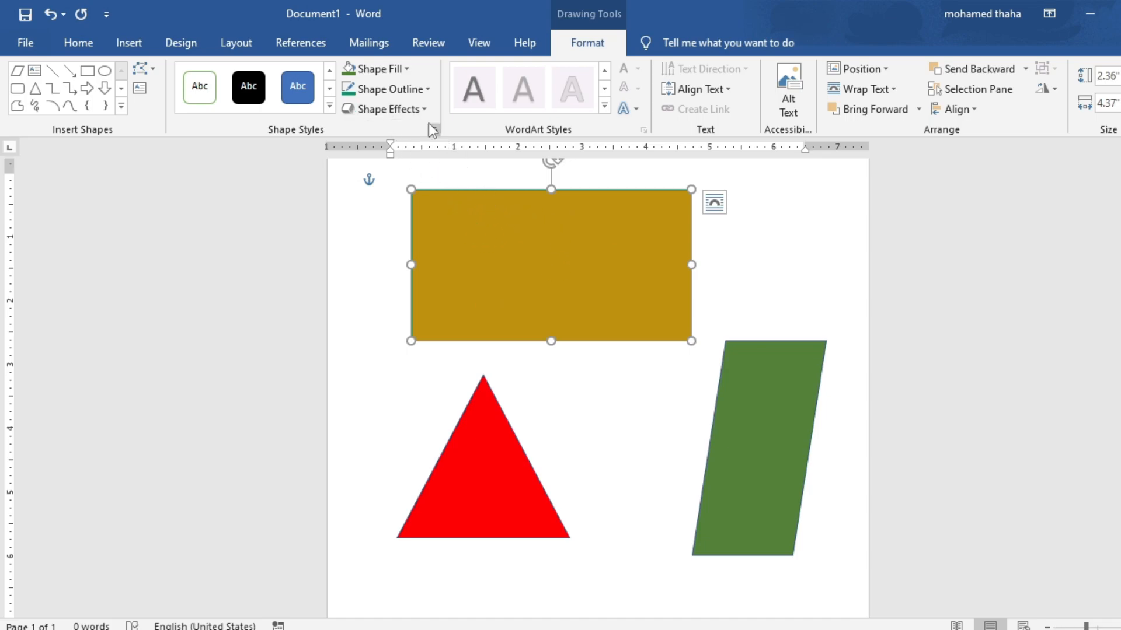
left_click(405, 97)
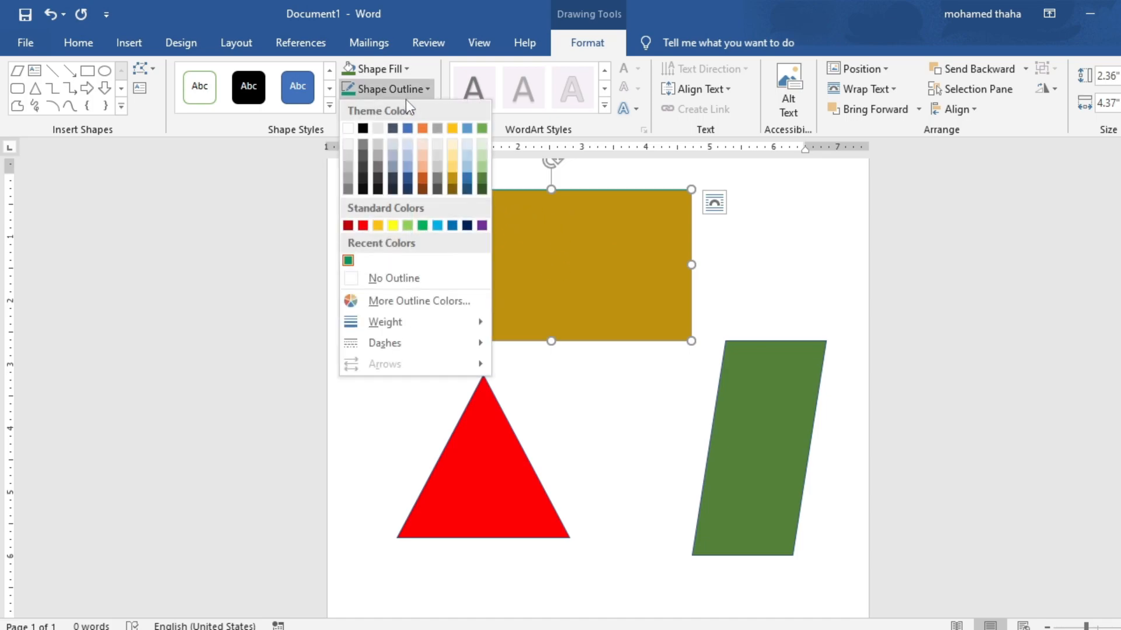
mouse_move(406, 327)
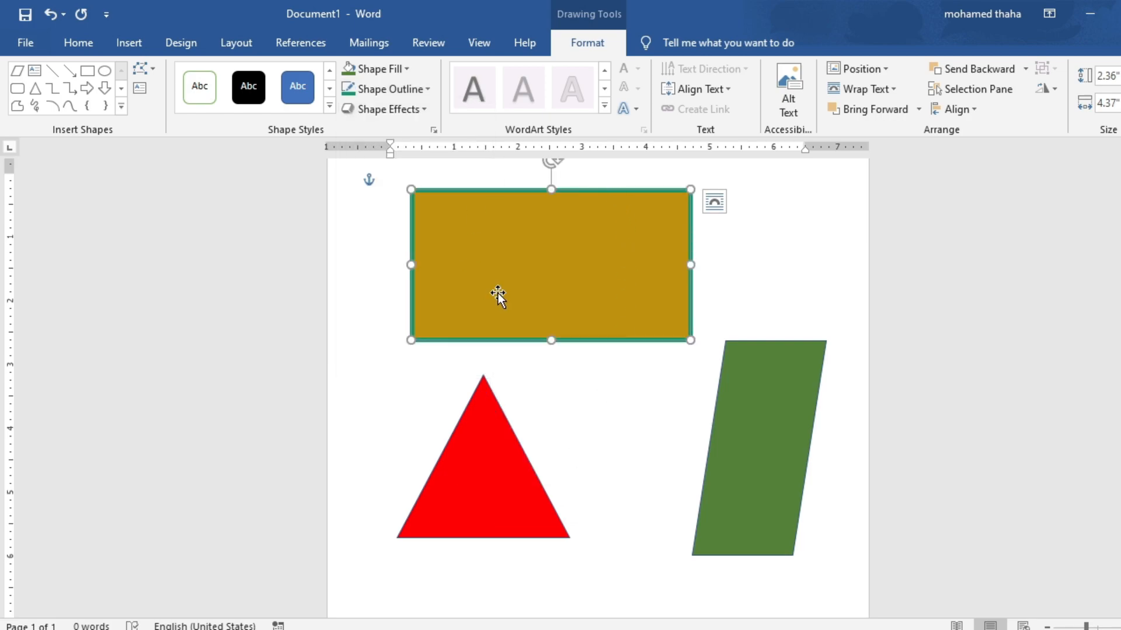
left_click_drag(567, 227, 610, 203)
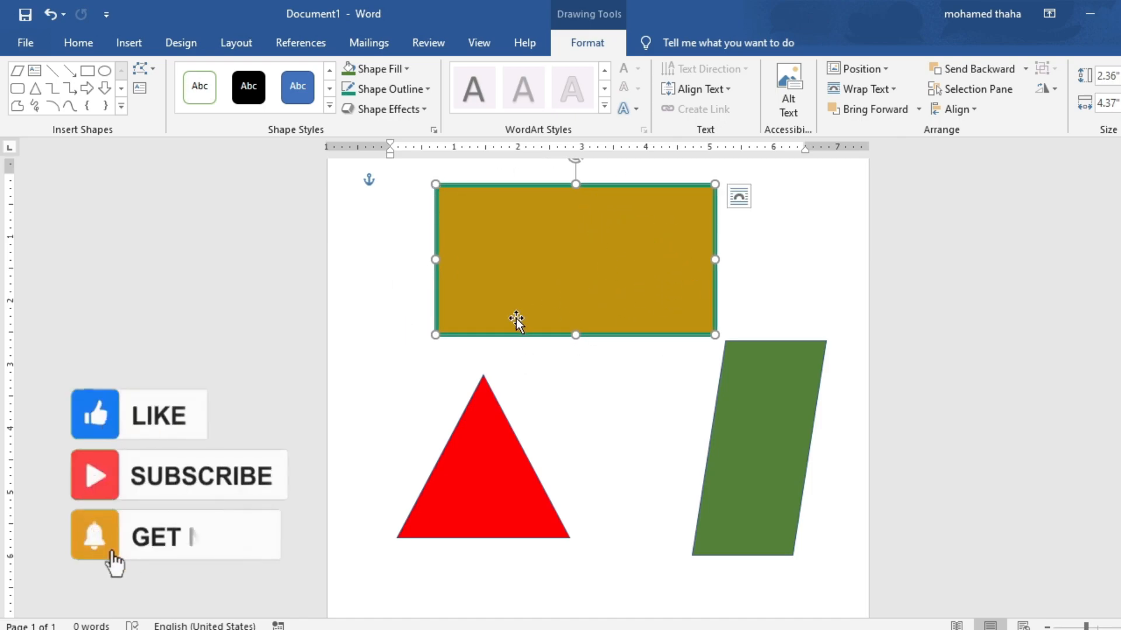
scroll(551, 291, "down", 2)
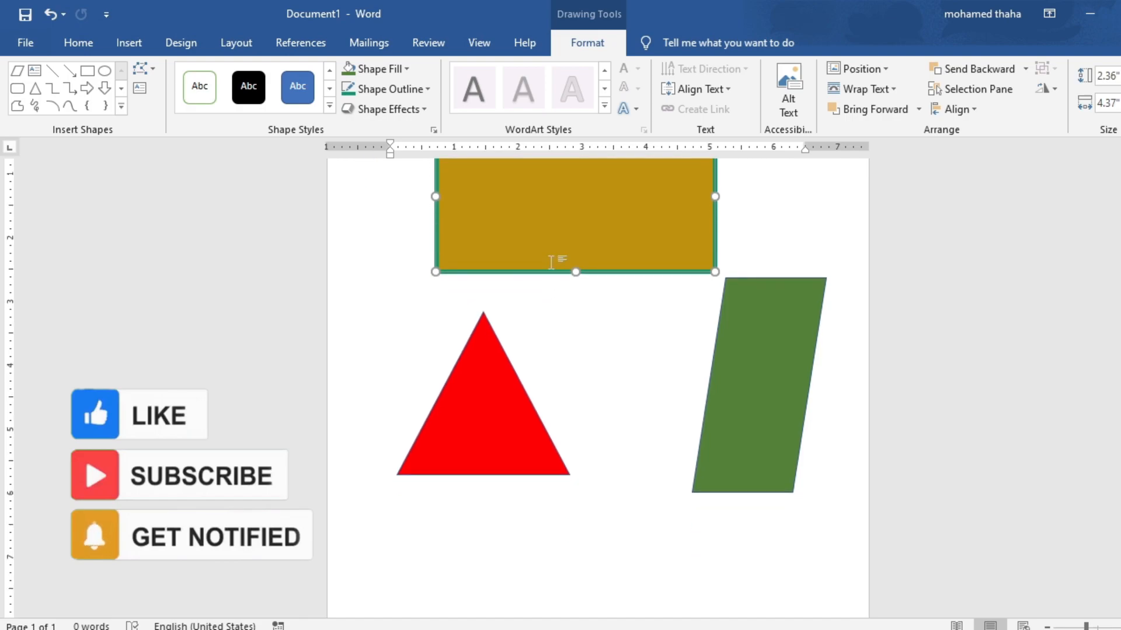
scroll(552, 258, "up", 3)
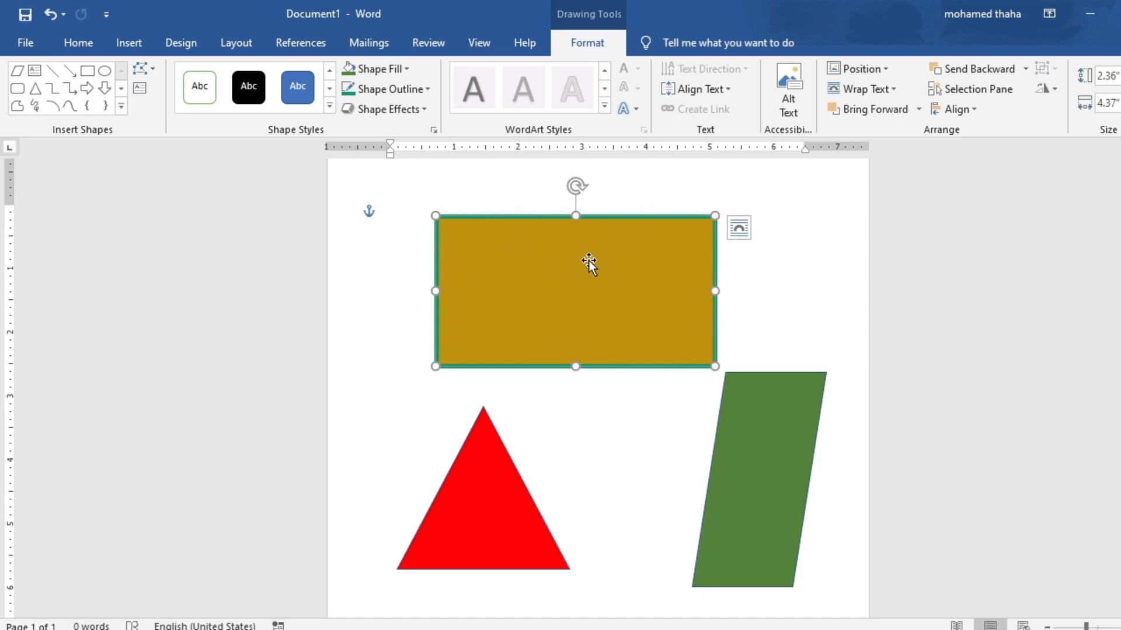
Step: Set the red triangle's outline to the dark blue theme color with a weight of 4½ pt
left_click(491, 465)
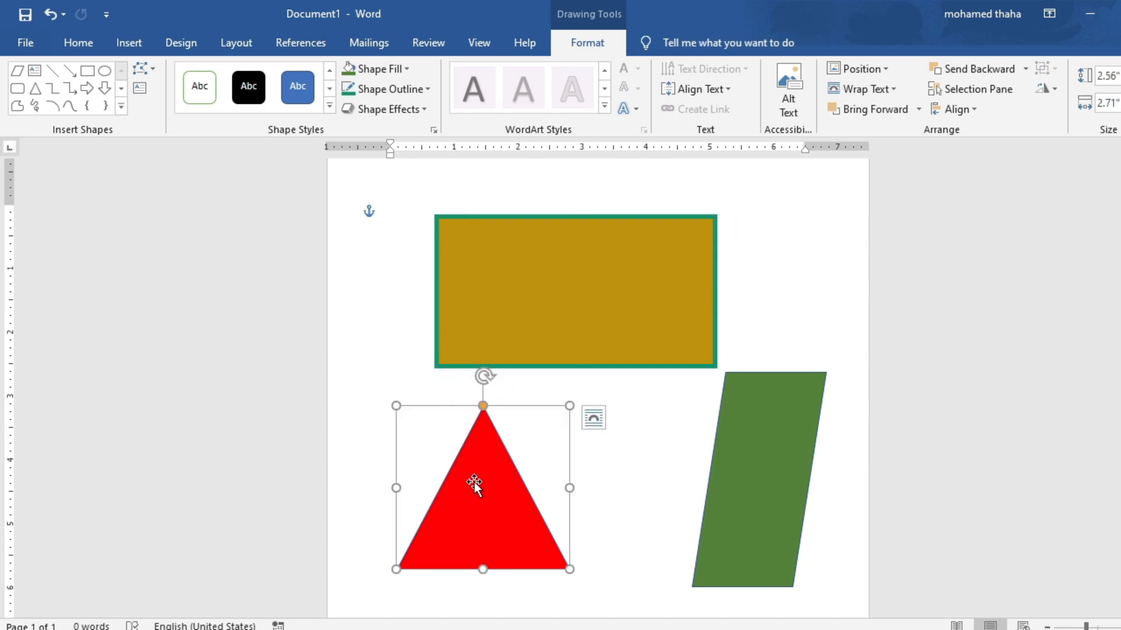
left_click(393, 96)
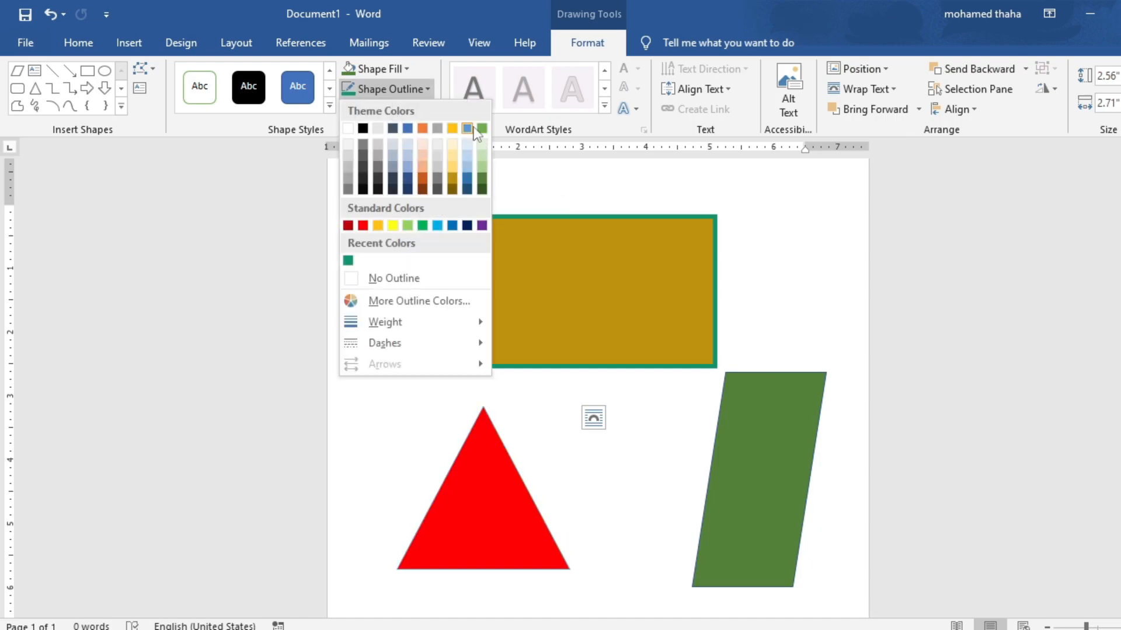
left_click(407, 181)
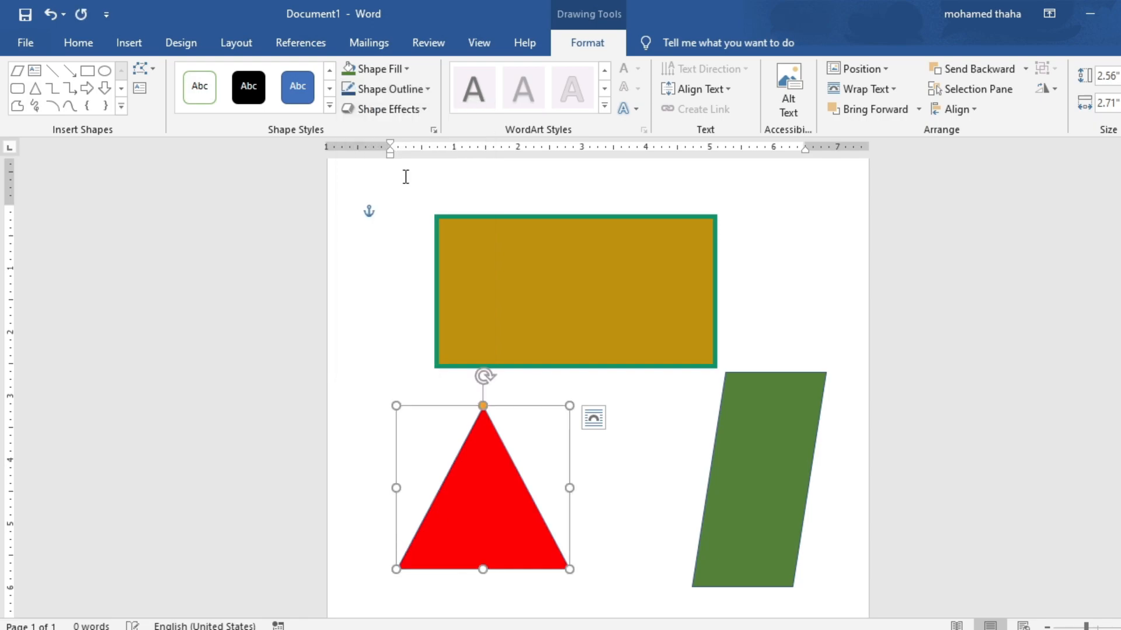
left_click(389, 88)
mouse_move(420, 320)
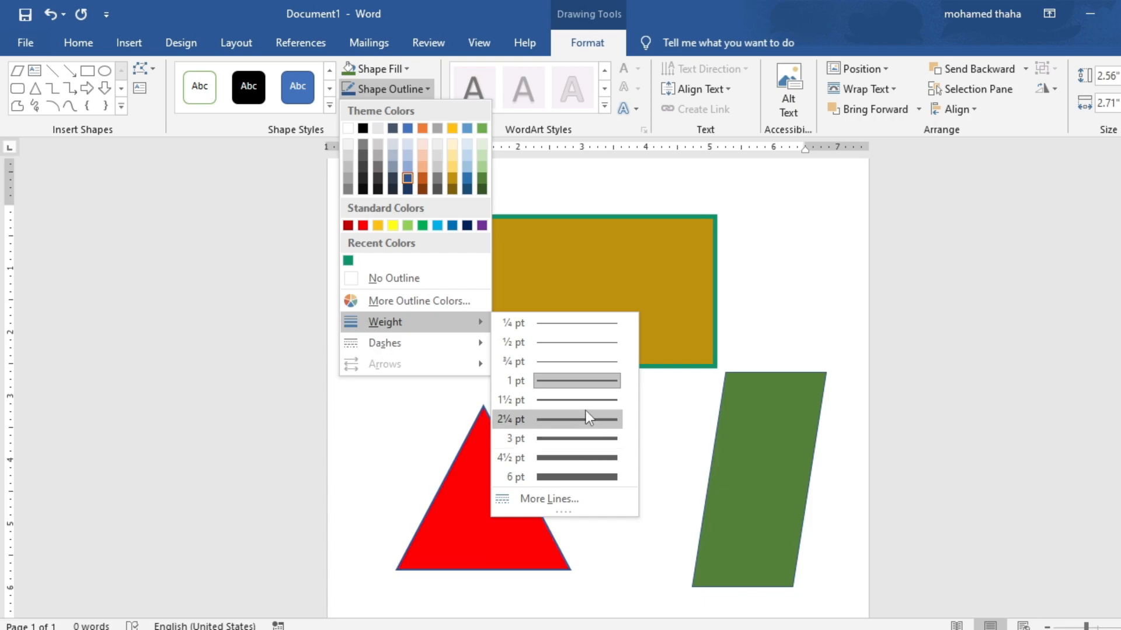
left_click(590, 459)
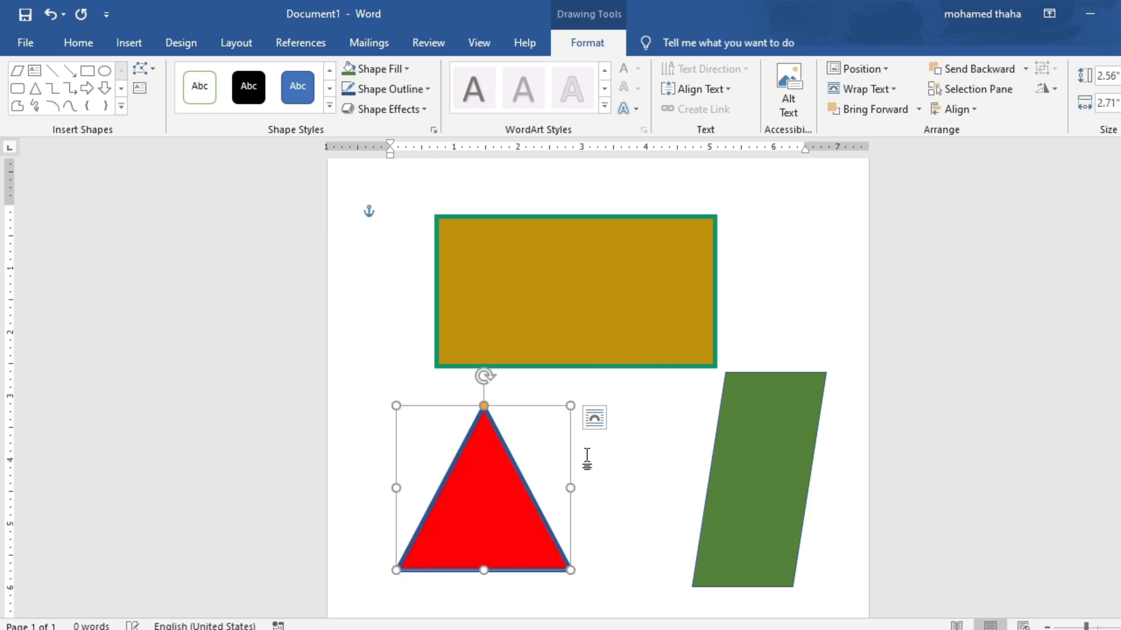
Step: Change the triangle's outline to the finest dotted dash style and move the triangle slightly left and down
left_click(394, 91)
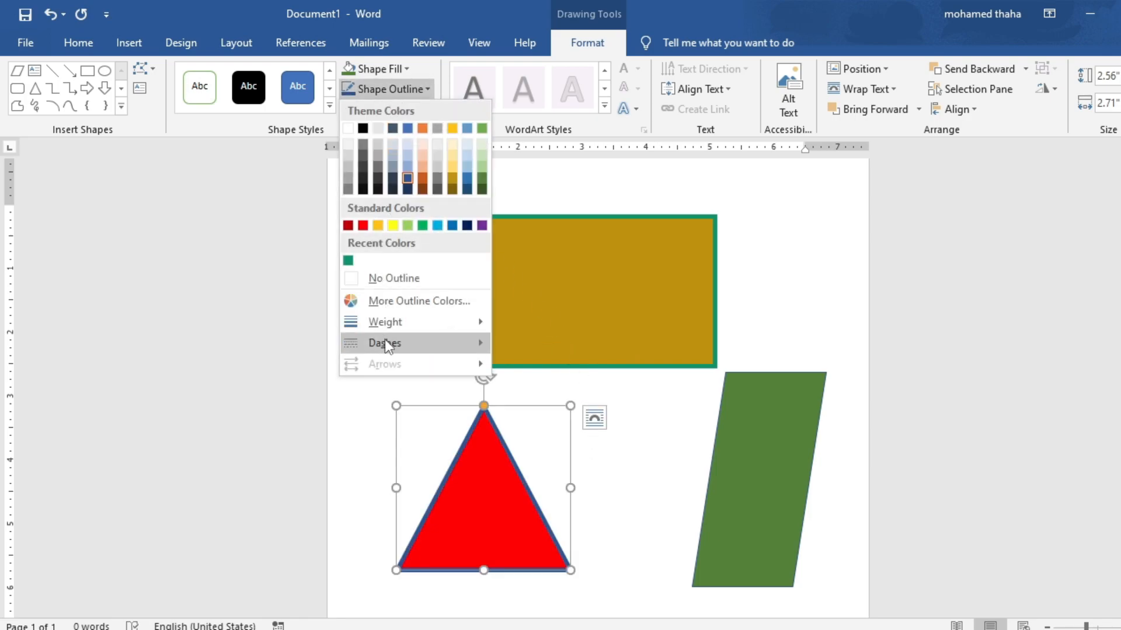
mouse_move(385, 343)
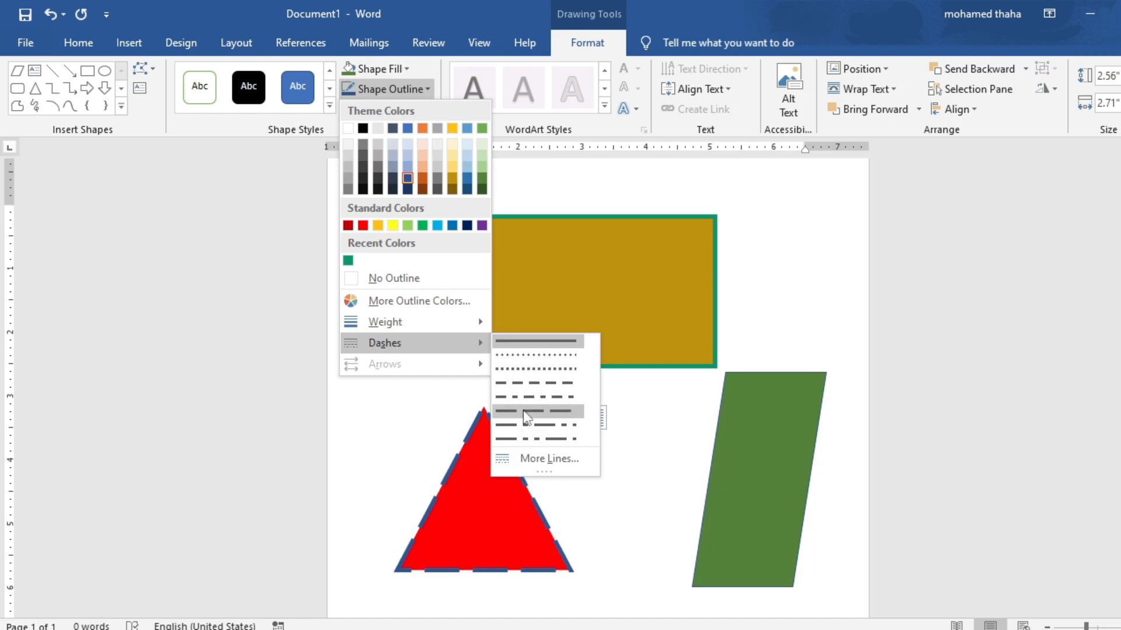
left_click(541, 356)
left_click_drag(495, 496, 523, 495)
left_click_drag(499, 450, 443, 456)
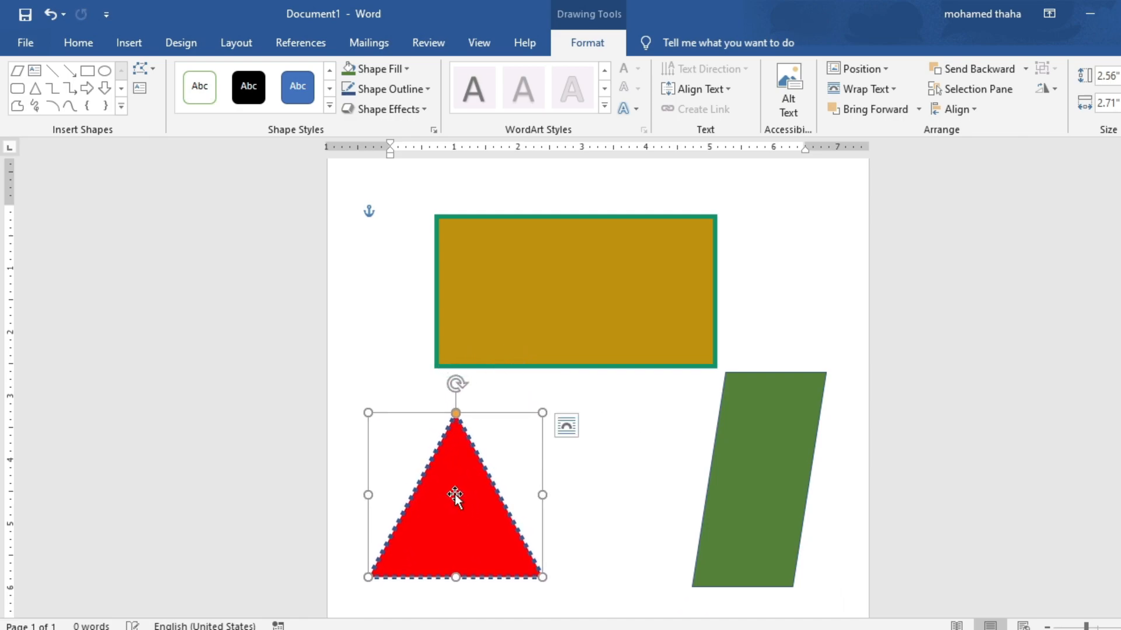
Step: Move the green parallelogram slightly down and set its outline to the standard red color with a weight of 6 pt
left_click(759, 429)
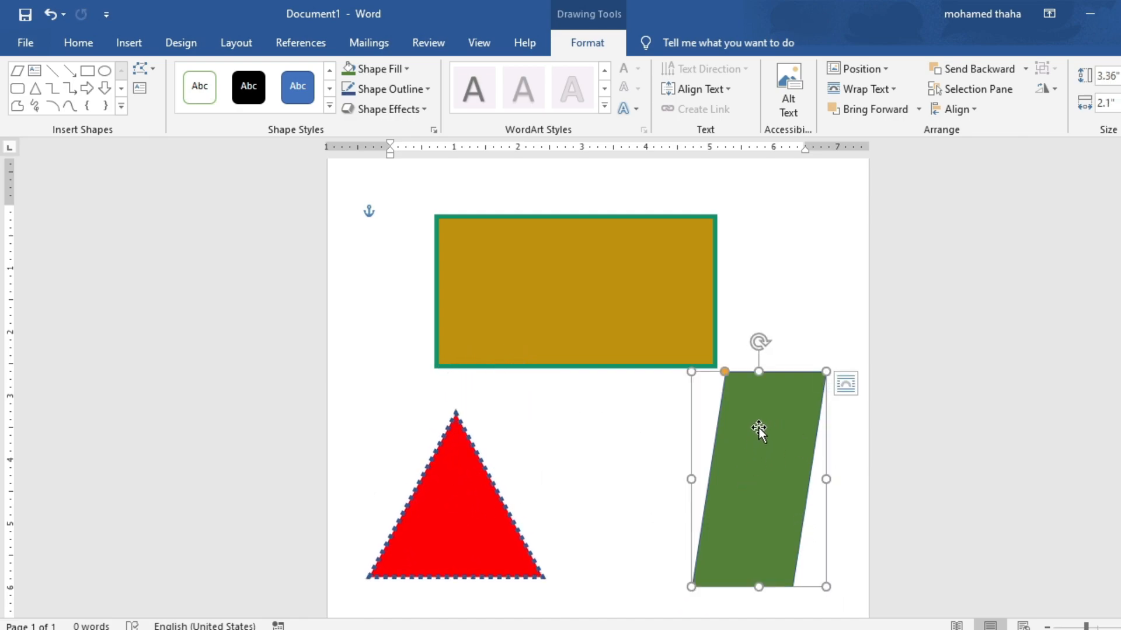
left_click_drag(770, 473, 759, 500)
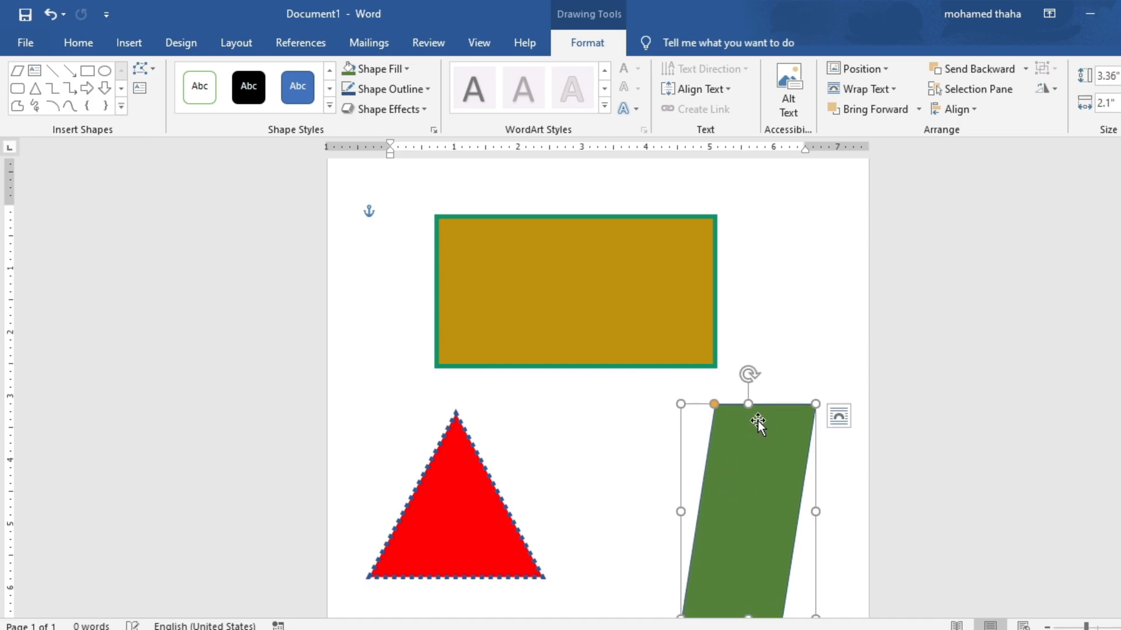
left_click(408, 88)
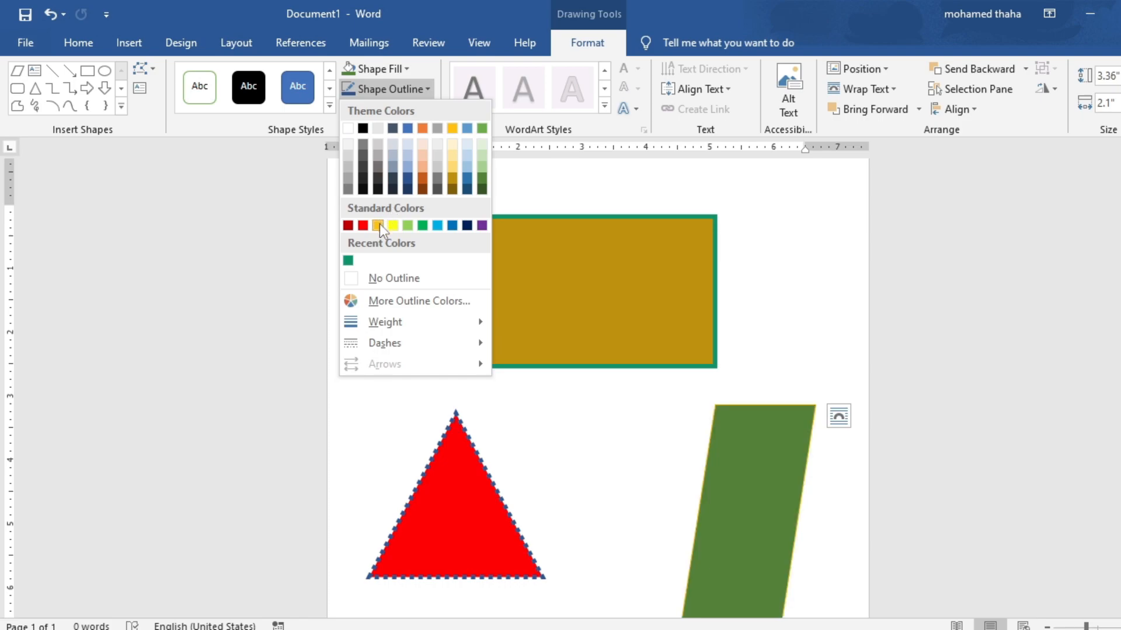
left_click(363, 225)
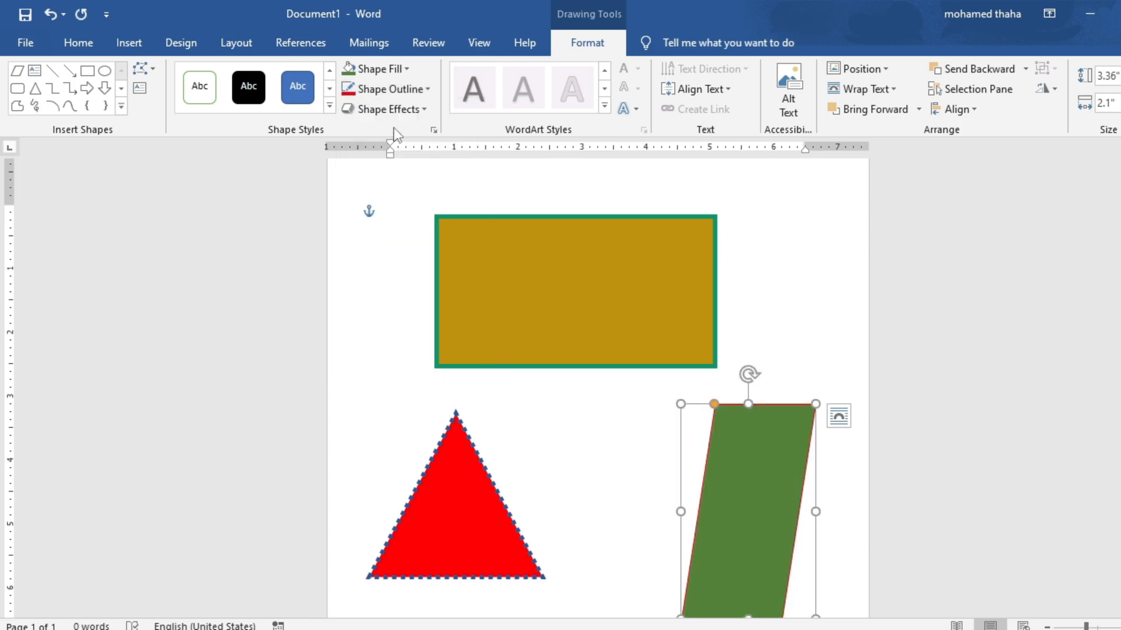
left_click(402, 91)
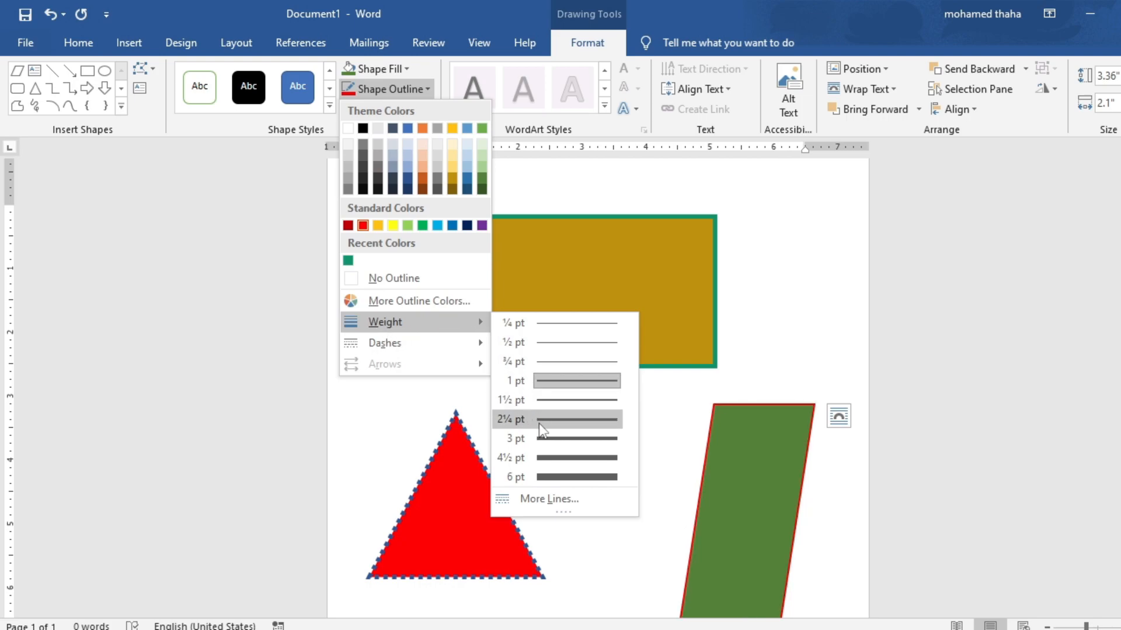
left_click(549, 479)
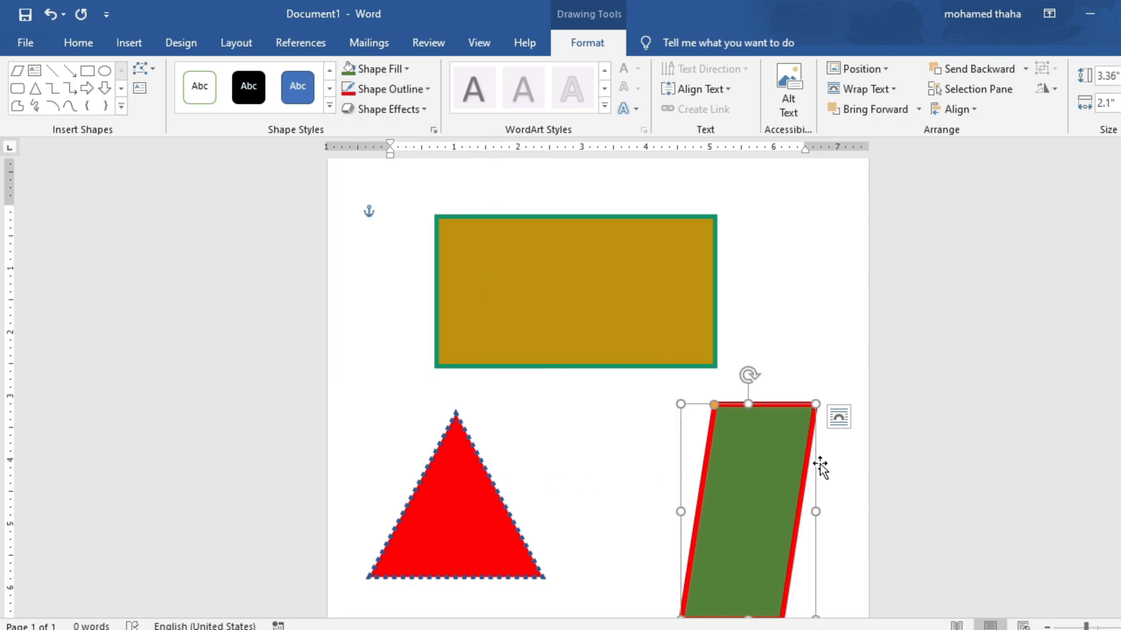
Step: Change the parallelogram's outline to the long dash-dot-dot style and reposition the shape near the page's right edge
left_click_drag(790, 404, 776, 438)
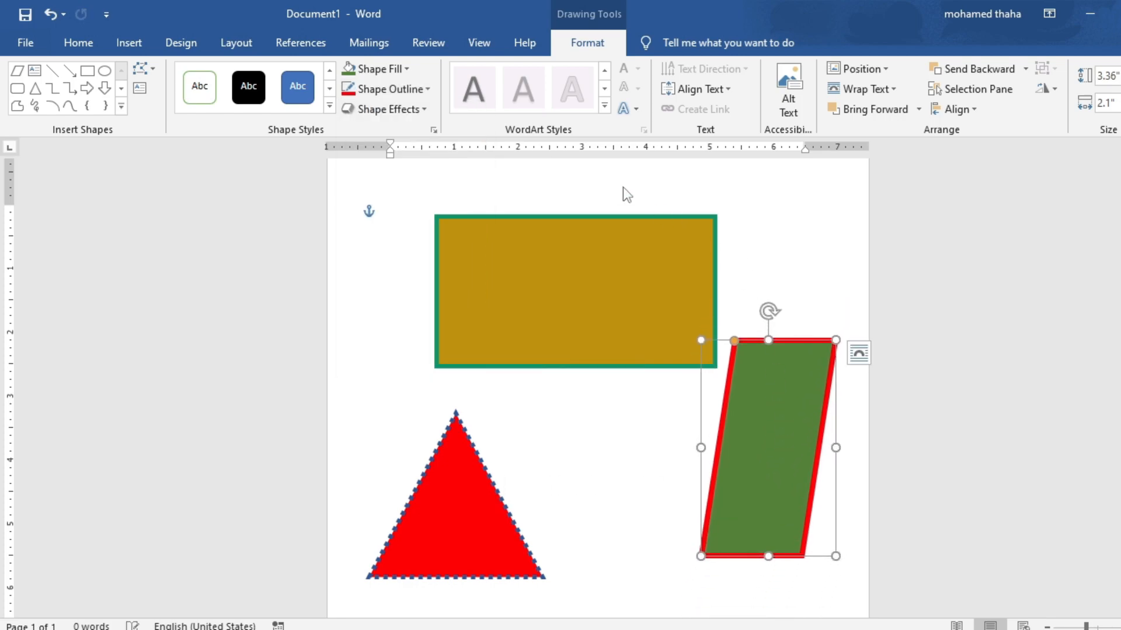
left_click(388, 92)
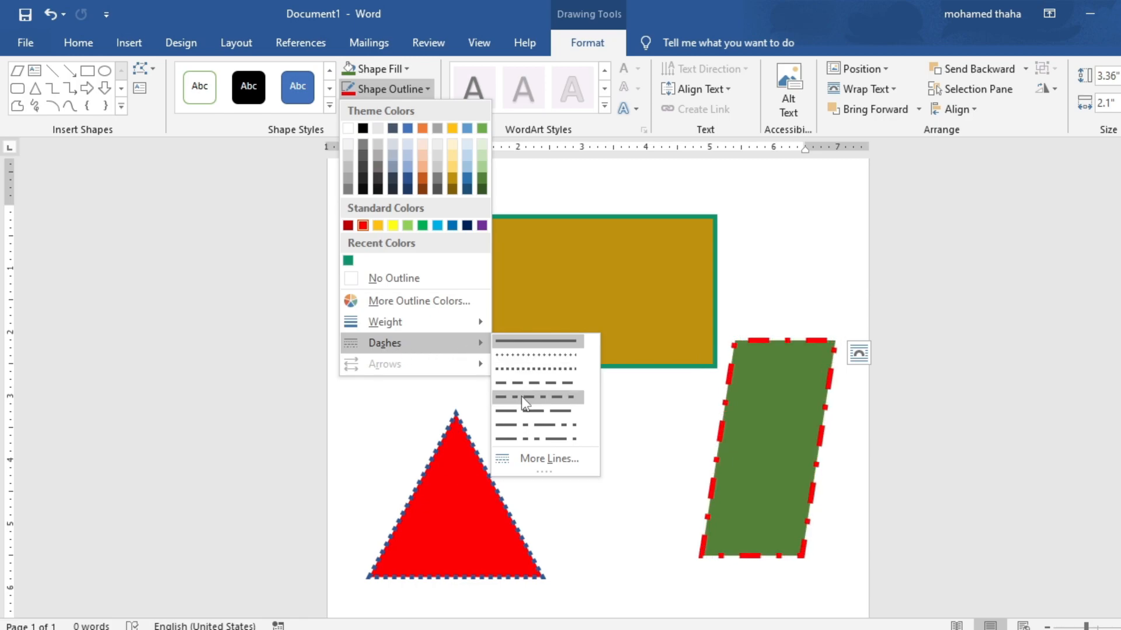
left_click(530, 439)
left_click_drag(757, 443, 770, 478)
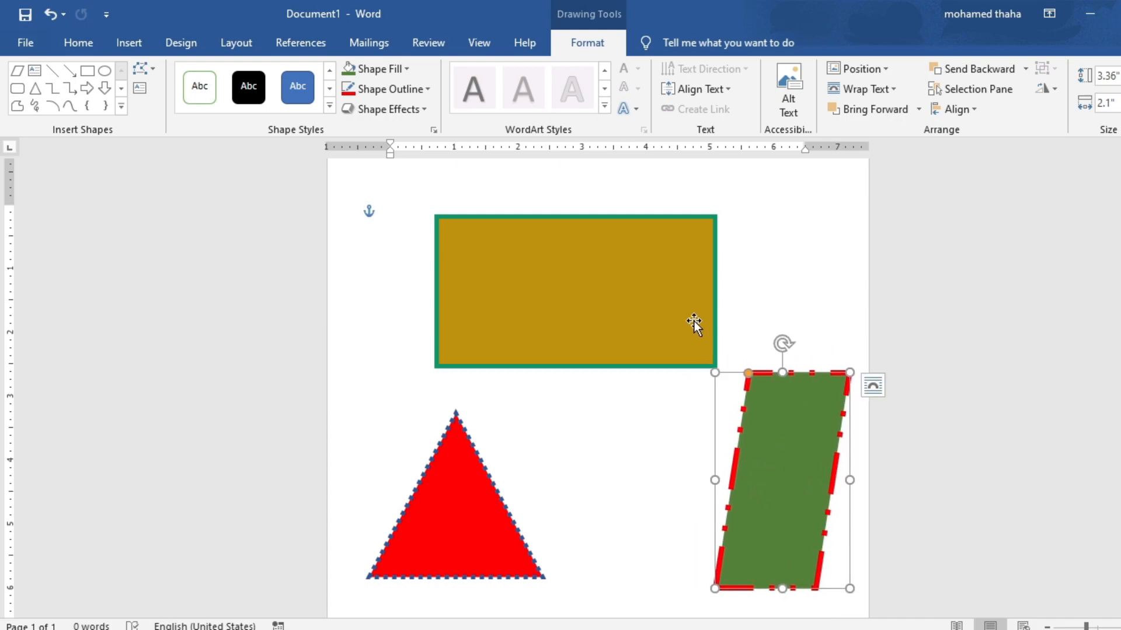
Step: Move the gold rectangle to the upper right of the page and shift the green parallelogram slightly down and left
mouse_move(657, 279)
left_mouse_down()
mouse_move(663, 265)
mouse_move(638, 278)
mouse_move(649, 274)
left_mouse_up()
left_click_drag(530, 263, 534, 251)
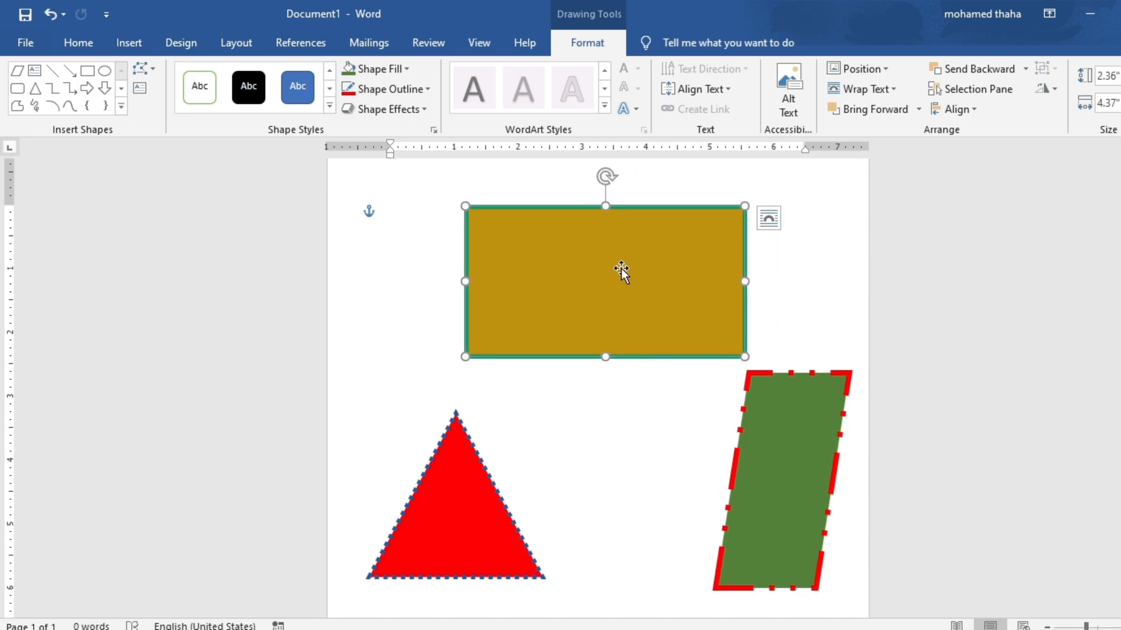
left_click_drag(628, 270, 586, 265)
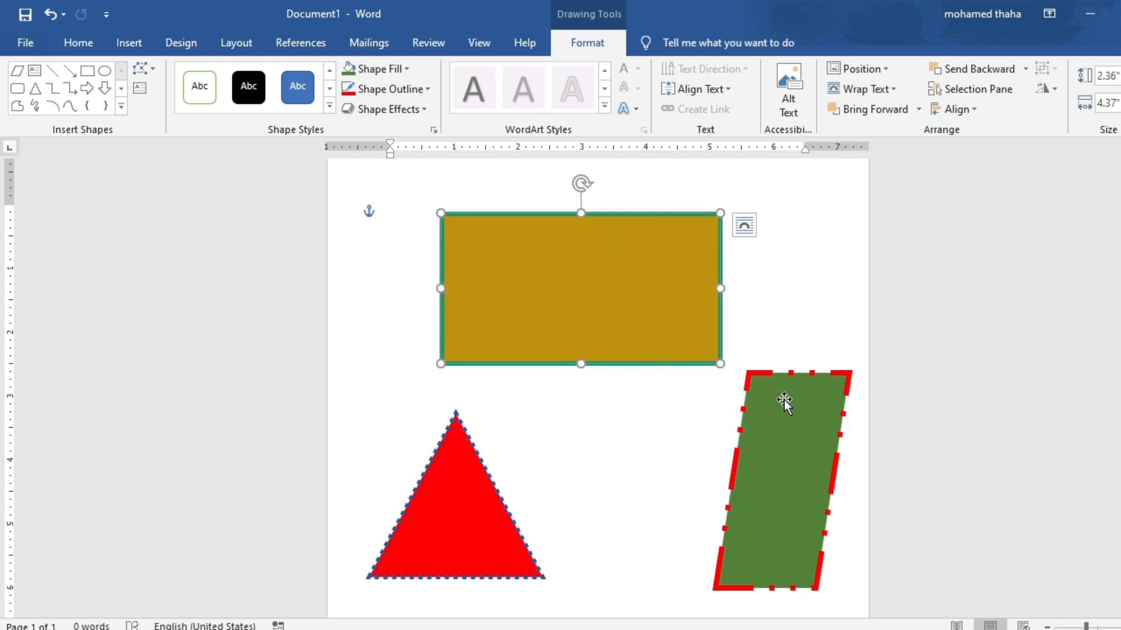
mouse_move(741, 443)
left_mouse_down()
mouse_move(764, 398)
mouse_move(734, 444)
mouse_move(755, 413)
mouse_move(743, 458)
left_mouse_up()
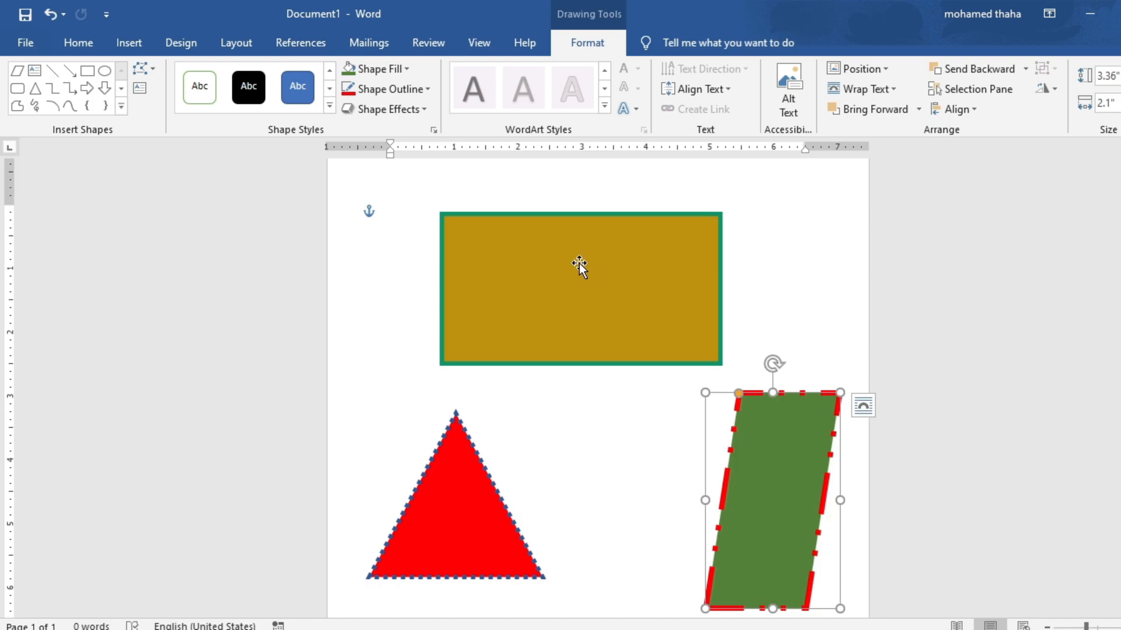
left_click_drag(578, 281, 652, 237)
left_click_drag(580, 254, 626, 286)
Step: Draw a rectangle about 1.66" high and 2.71" wide above the red triangle and fill it with standard green
left_click(87, 70)
left_click_drag(369, 275, 542, 381)
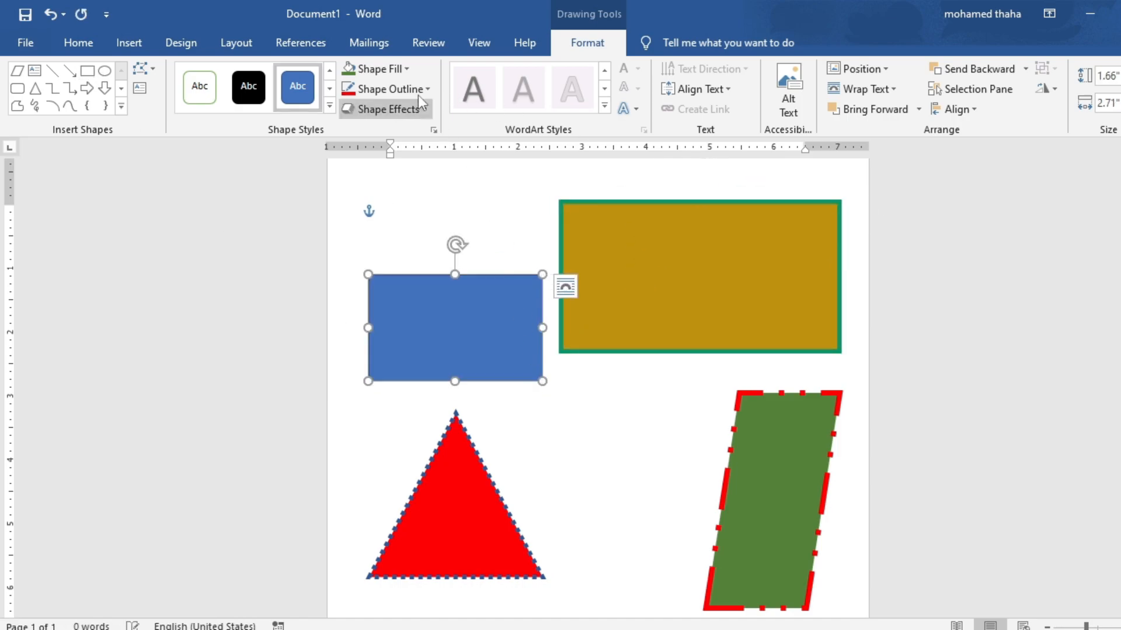
left_click(384, 71)
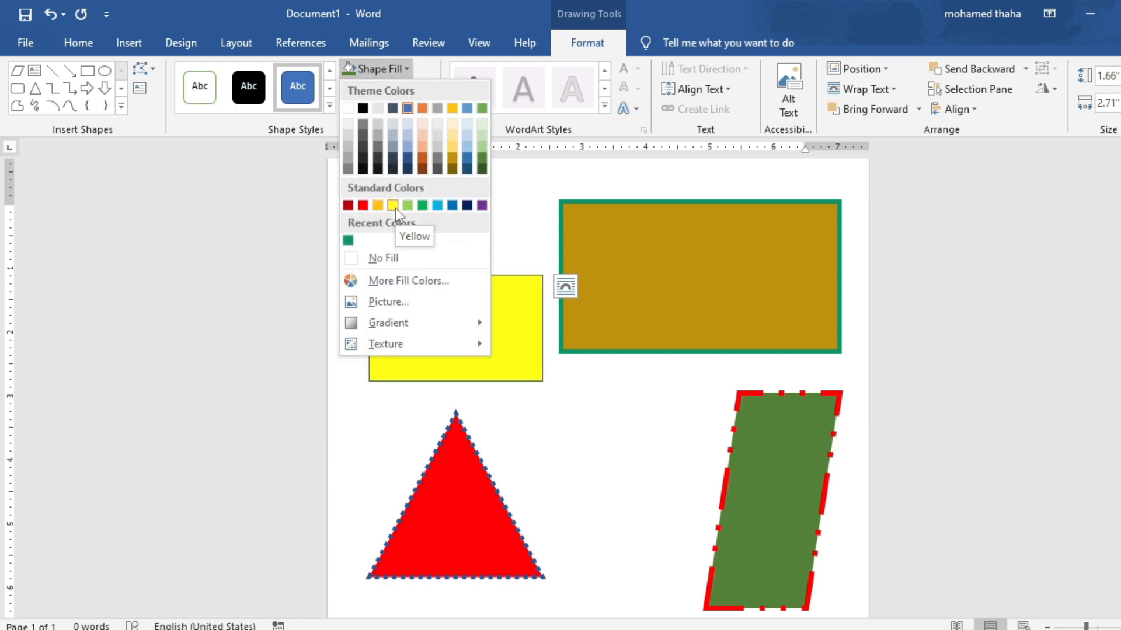
left_click(422, 205)
left_click(605, 382)
Step: Remove the outline from the small green rectangle and move it slightly up and left
left_click(478, 303)
left_click(587, 43)
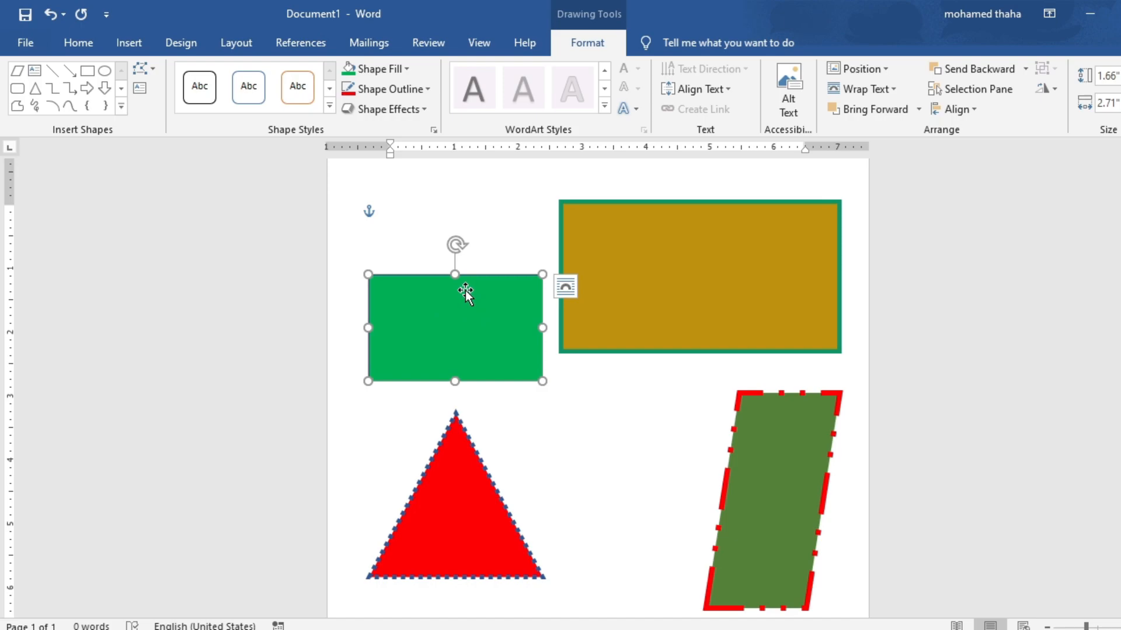
left_click(603, 393)
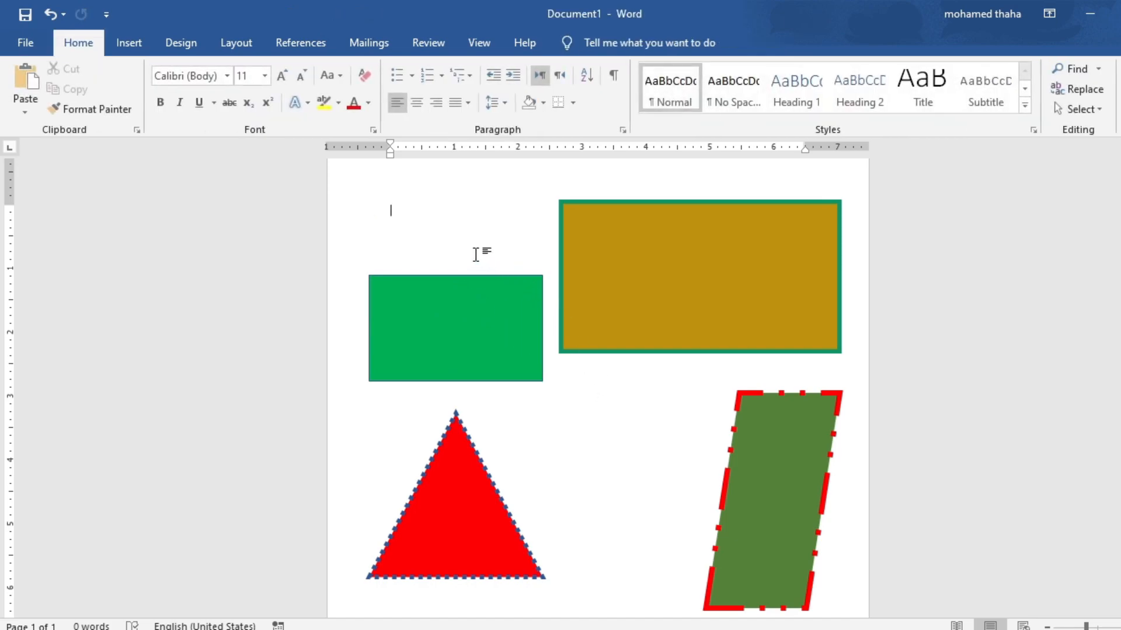
left_click(473, 323)
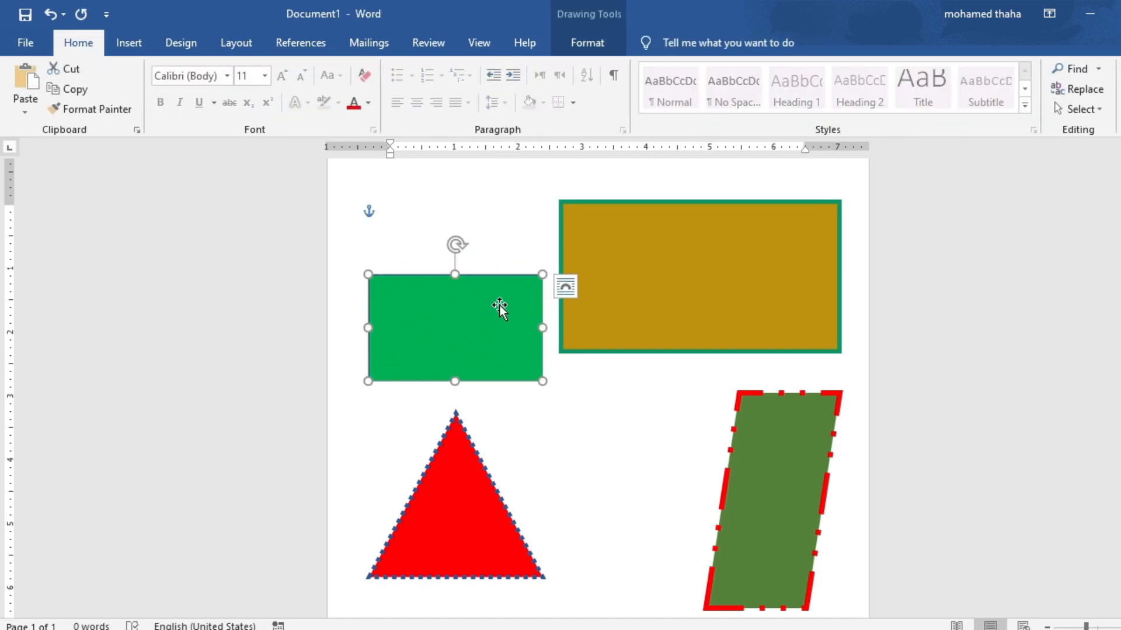
left_click(583, 42)
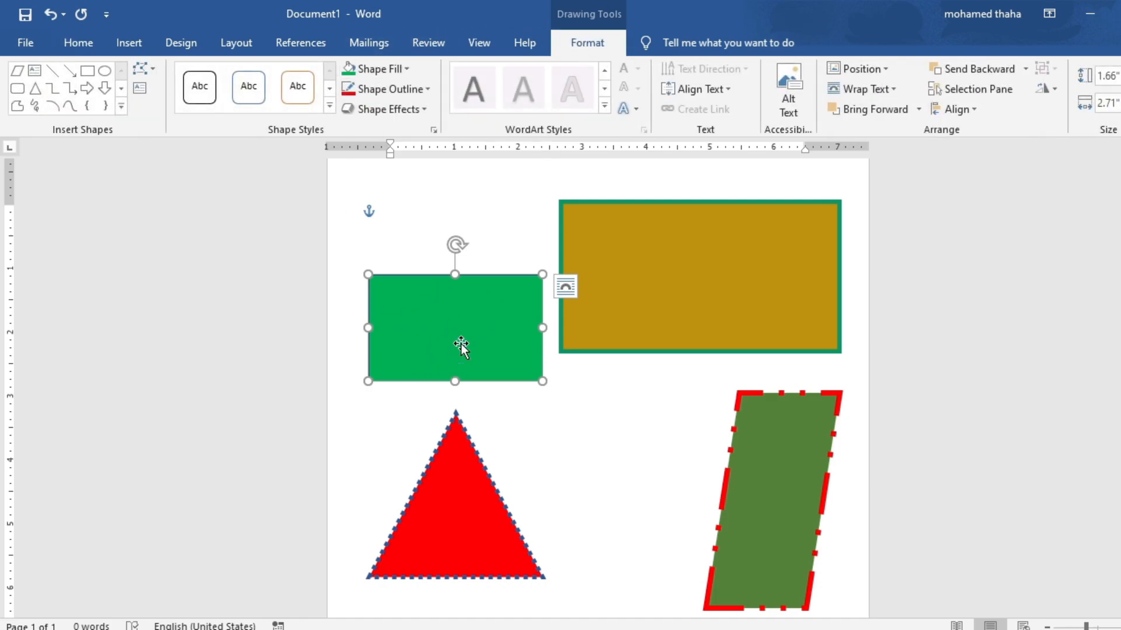
left_click(395, 92)
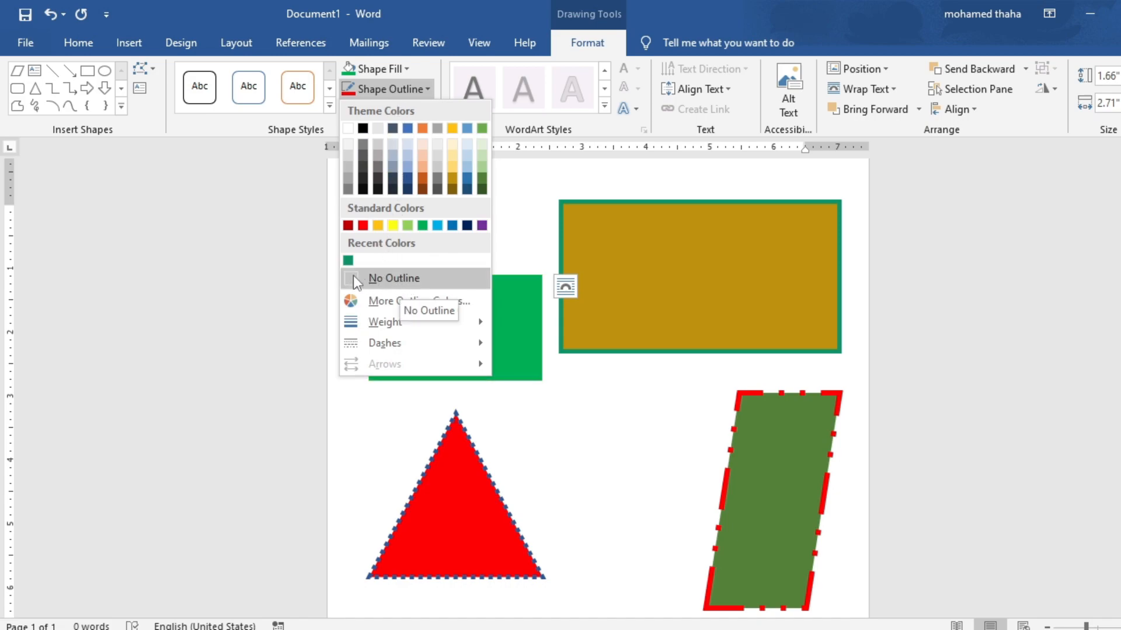
left_click(395, 279)
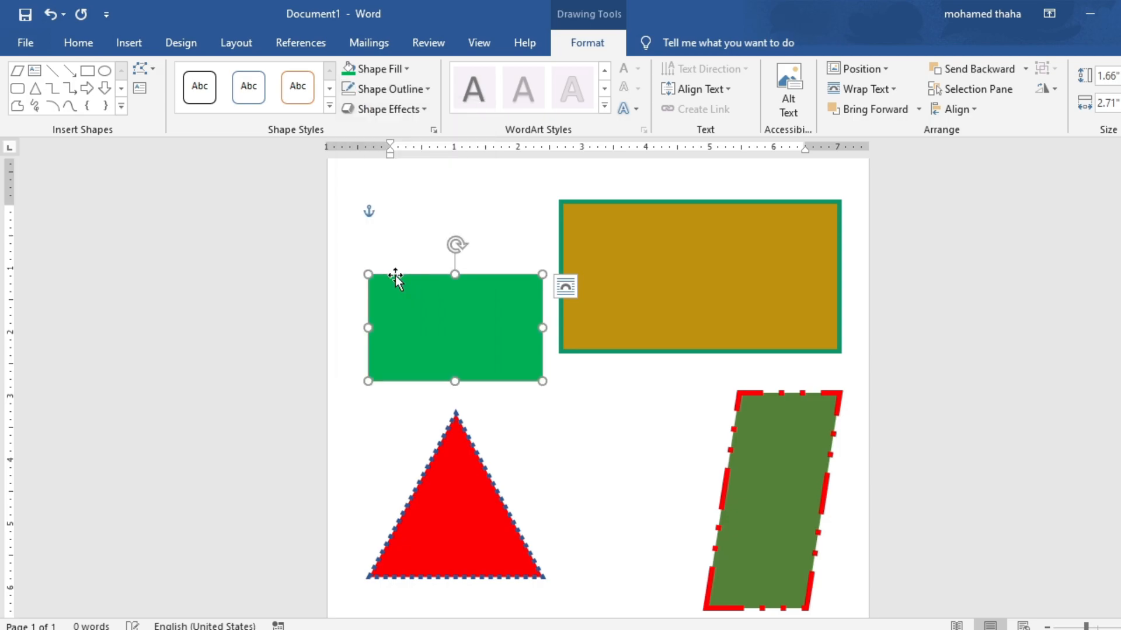
left_click(600, 387)
mouse_move(499, 324)
left_mouse_down()
mouse_move(485, 276)
mouse_move(483, 317)
mouse_move(475, 280)
mouse_move(463, 333)
left_mouse_up()
Step: Remove the outline from the gold rectangle
left_click(685, 275)
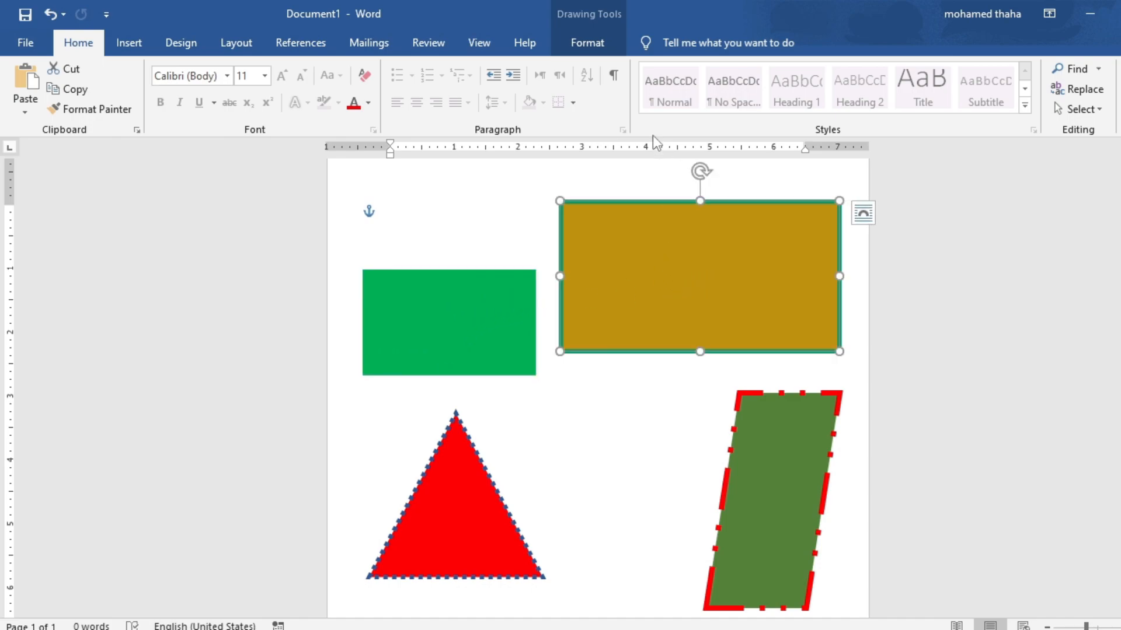
left_click(586, 41)
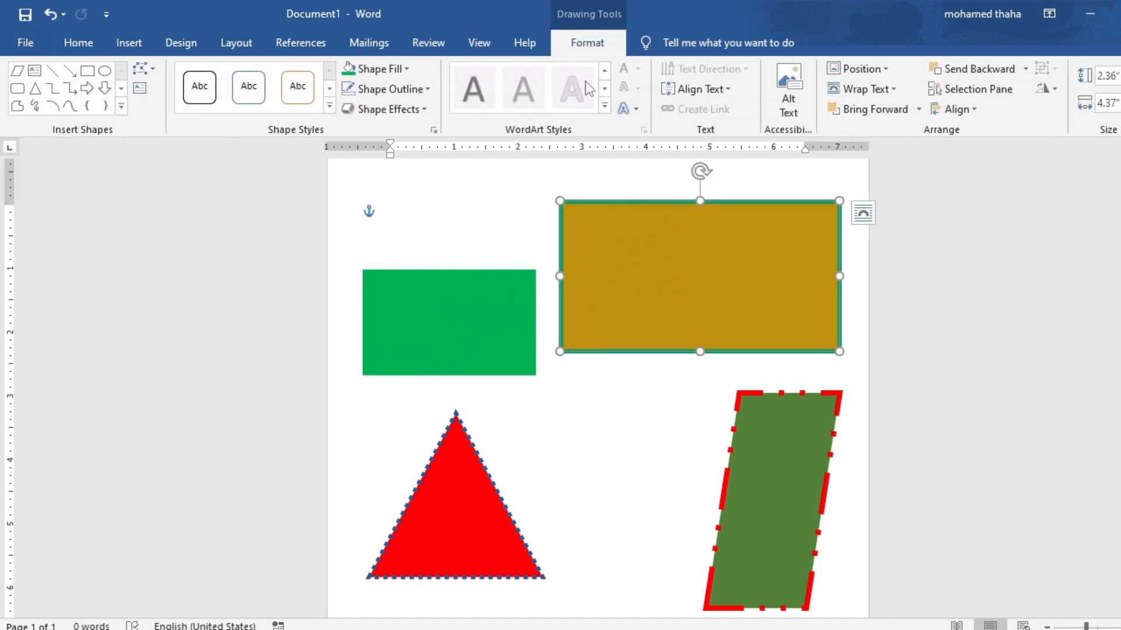
left_click(429, 91)
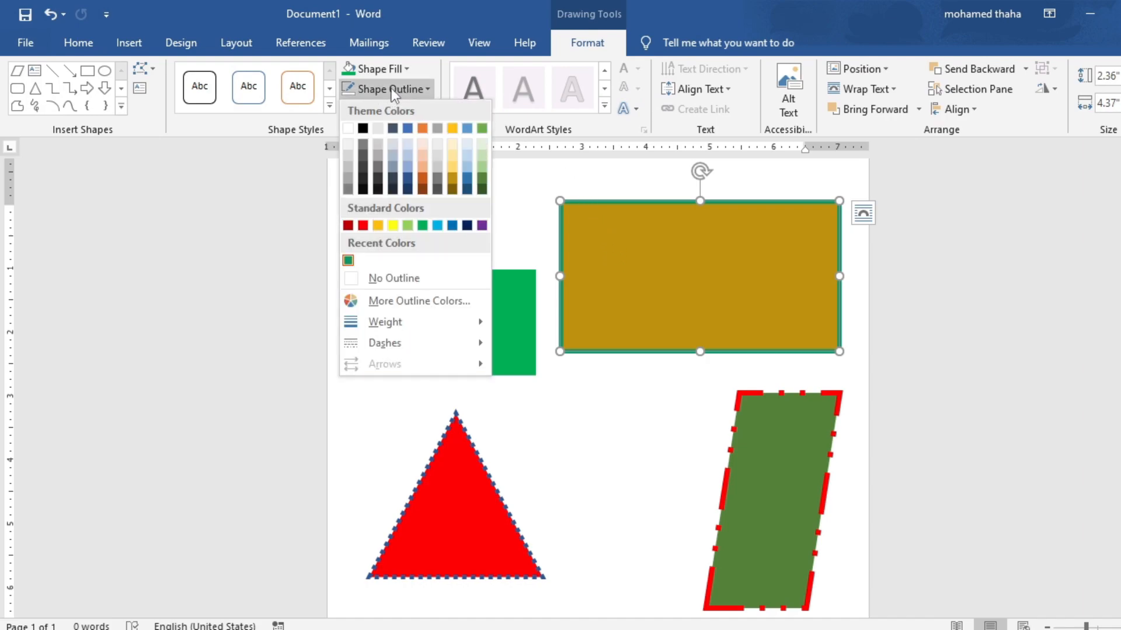
left_click(377, 277)
left_click(598, 392)
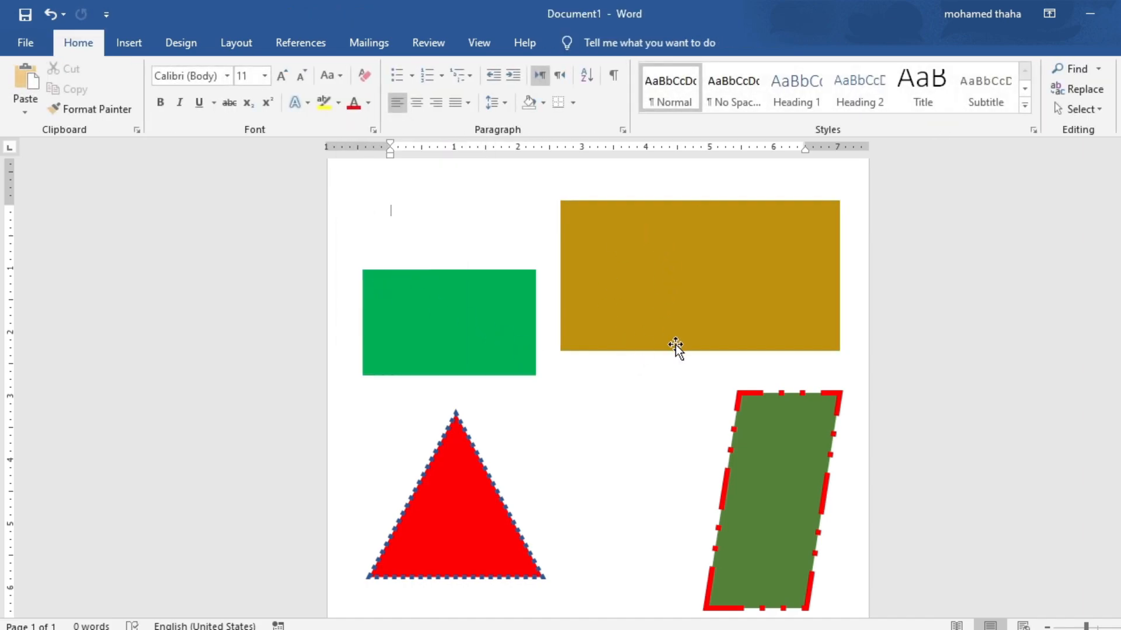
Step: Move the green rectangle straight up and shift the gold rectangle to the right, past the page edge
mouse_move(491, 320)
left_mouse_down()
mouse_move(495, 228)
mouse_move(491, 281)
left_mouse_up()
left_click(658, 261)
mouse_move(683, 268)
left_mouse_down()
mouse_move(663, 303)
mouse_move(698, 258)
mouse_move(678, 274)
mouse_move(692, 249)
left_mouse_up()
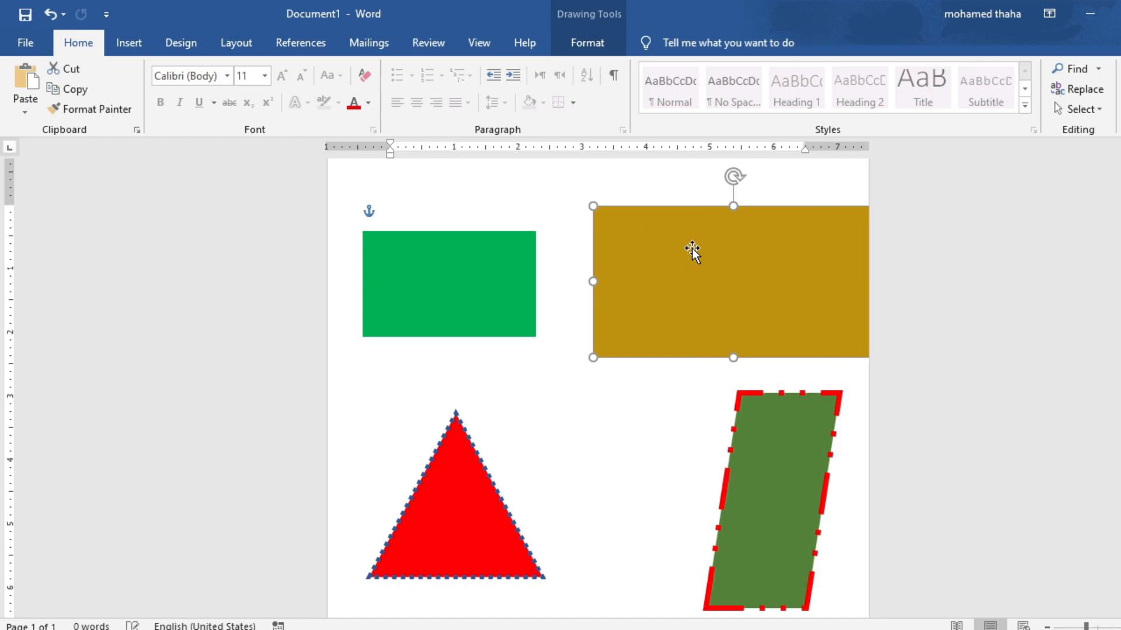
Step: Give the green rectangle an outline in the darkest blue theme shade and move it slightly down and right
left_click(478, 264)
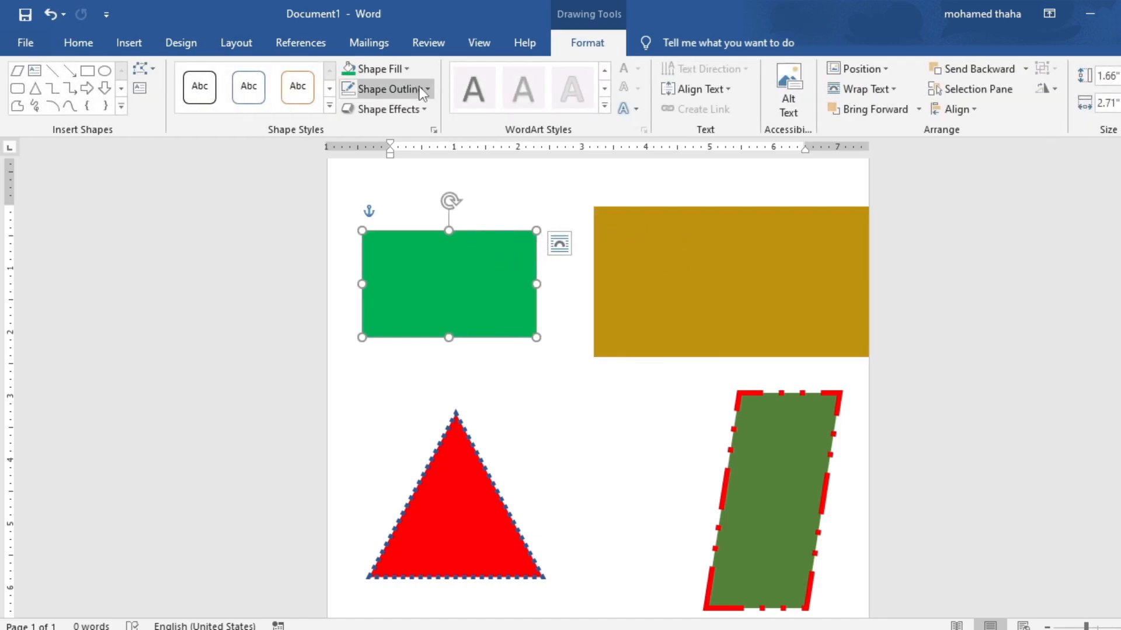
left_click(419, 89)
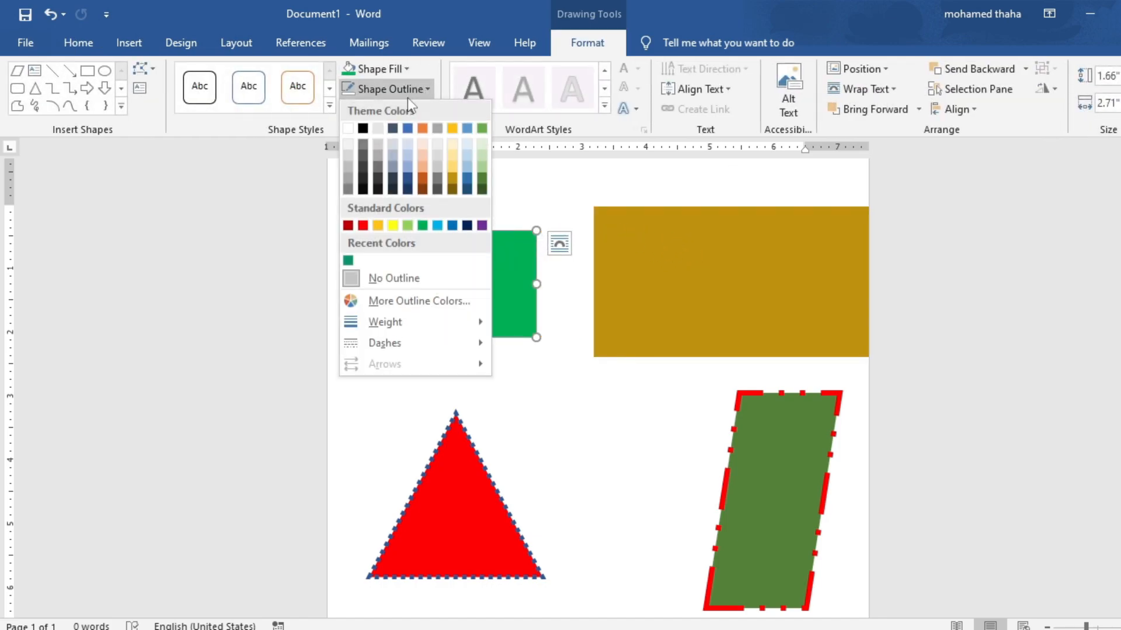
left_click(411, 190)
left_click_drag(452, 295, 480, 316)
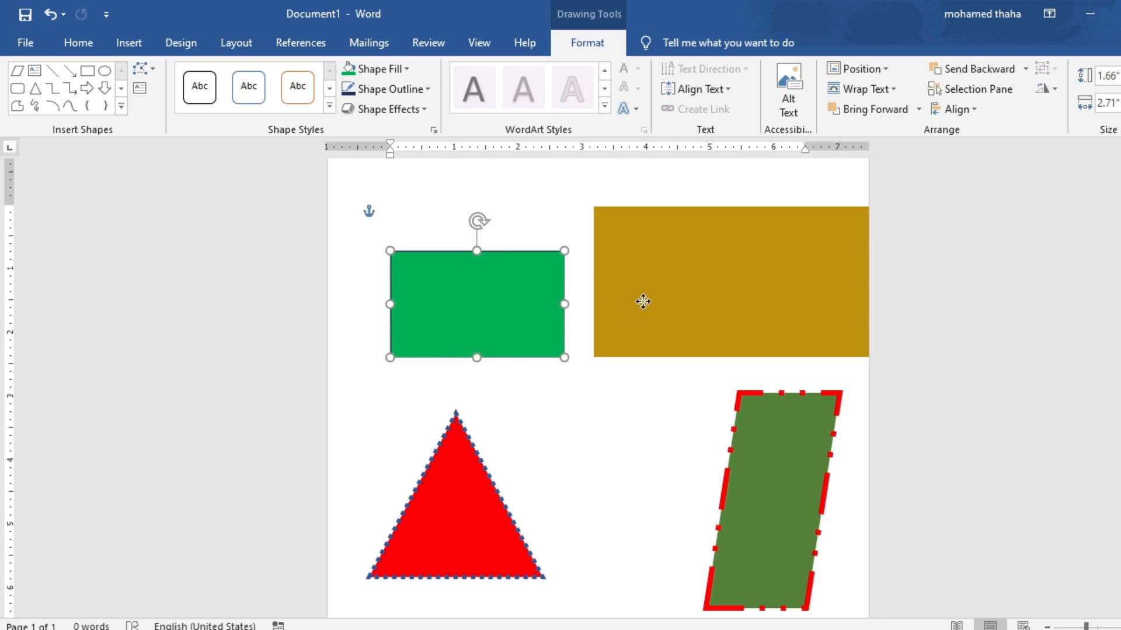
Step: Move the gold rectangle up and left, fully onto the page, and shift the green rectangle slightly left
left_click_drag(648, 308, 633, 294)
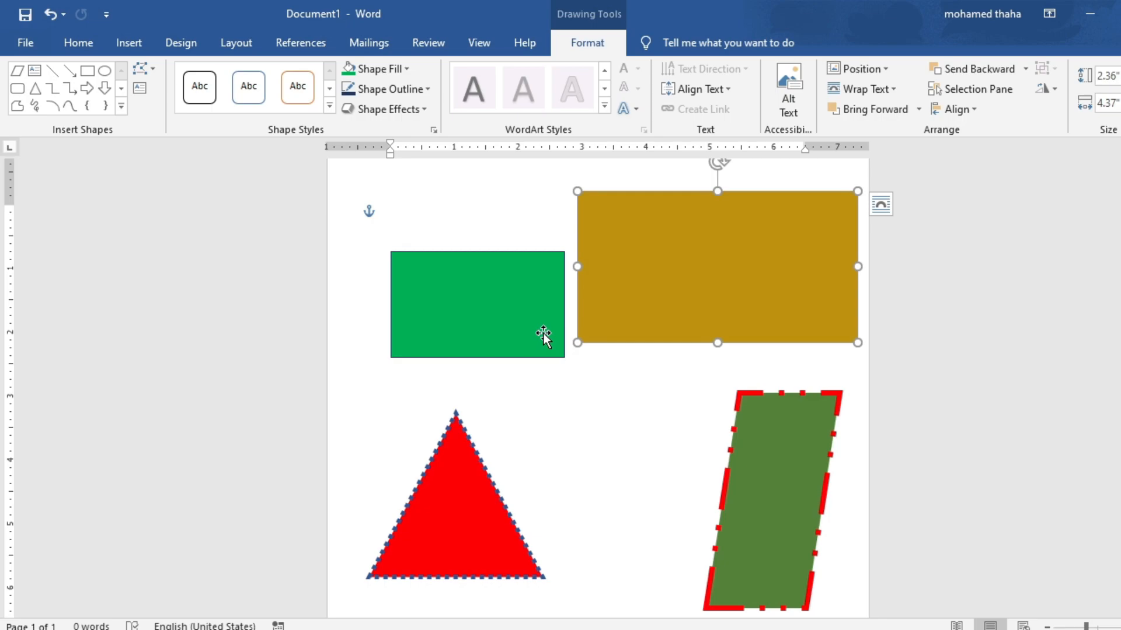
left_click_drag(524, 311, 512, 295)
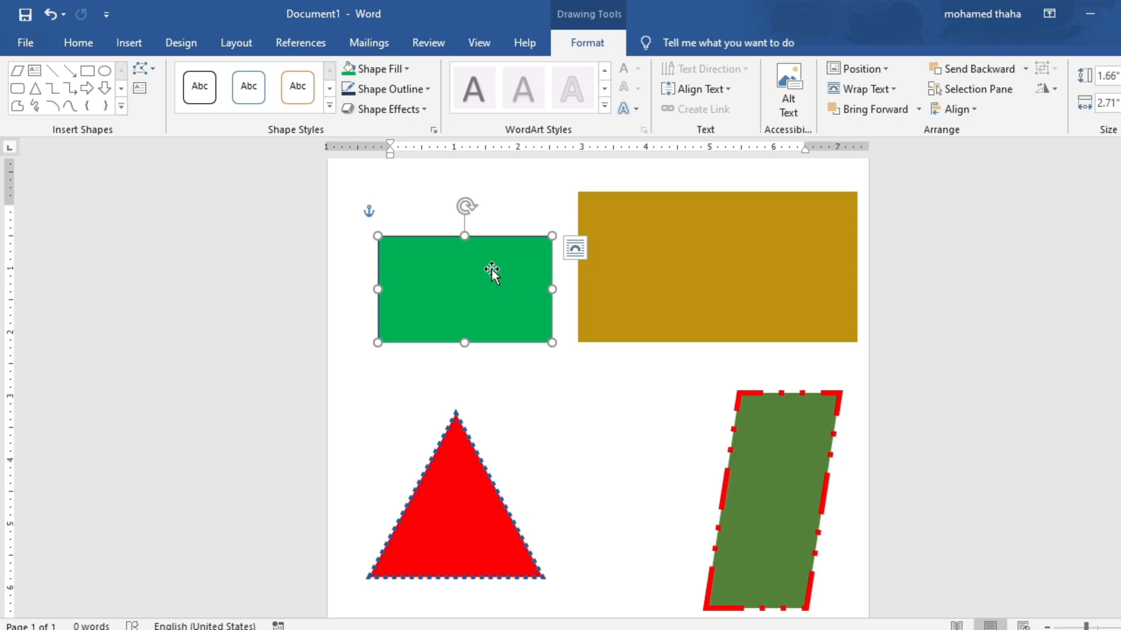
mouse_move(483, 270)
left_mouse_down()
mouse_move(485, 245)
mouse_move(487, 288)
left_mouse_up()
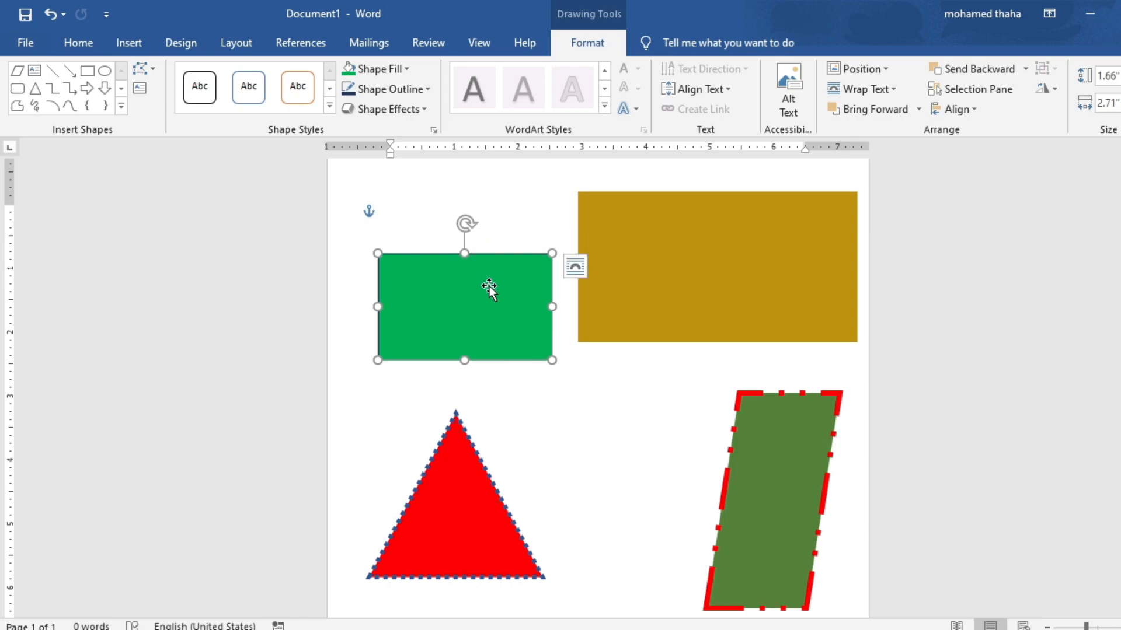